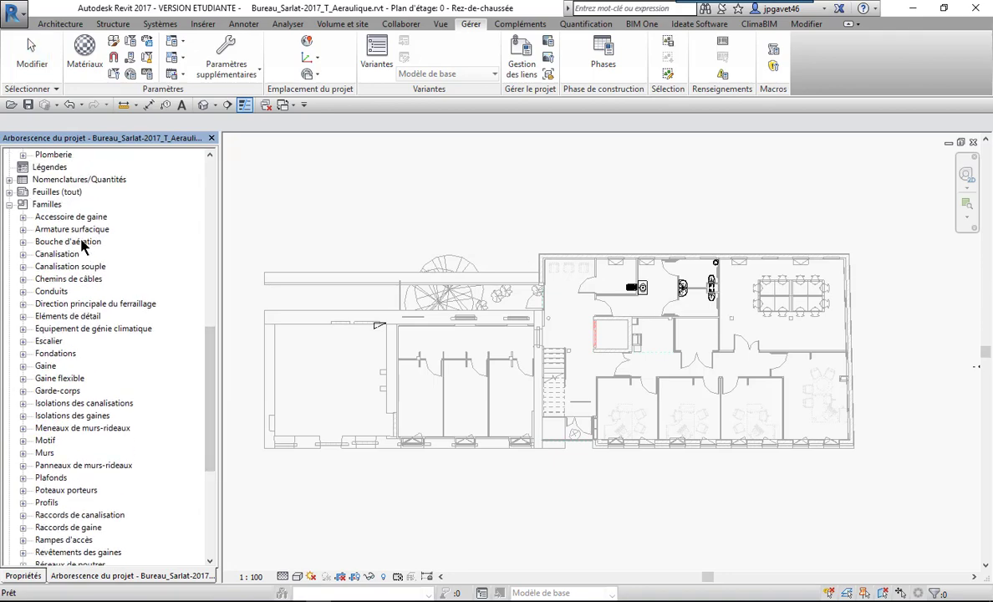
Review the duct system types listed under Système de gaines in the project's families, from Air Neuf to Soufflage.
drag(211, 398, 211, 478)
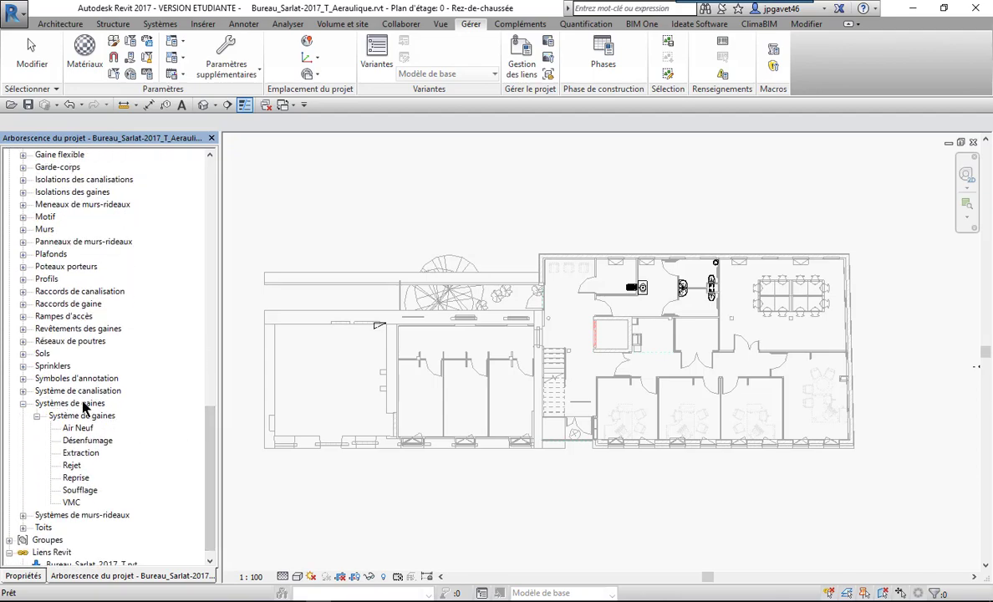
click(75, 415)
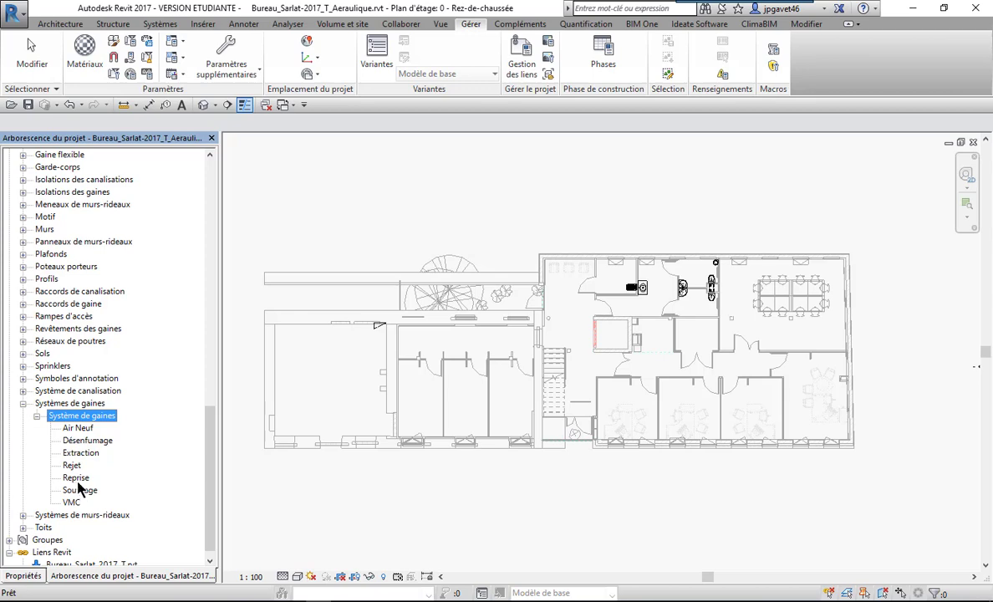
click(81, 428)
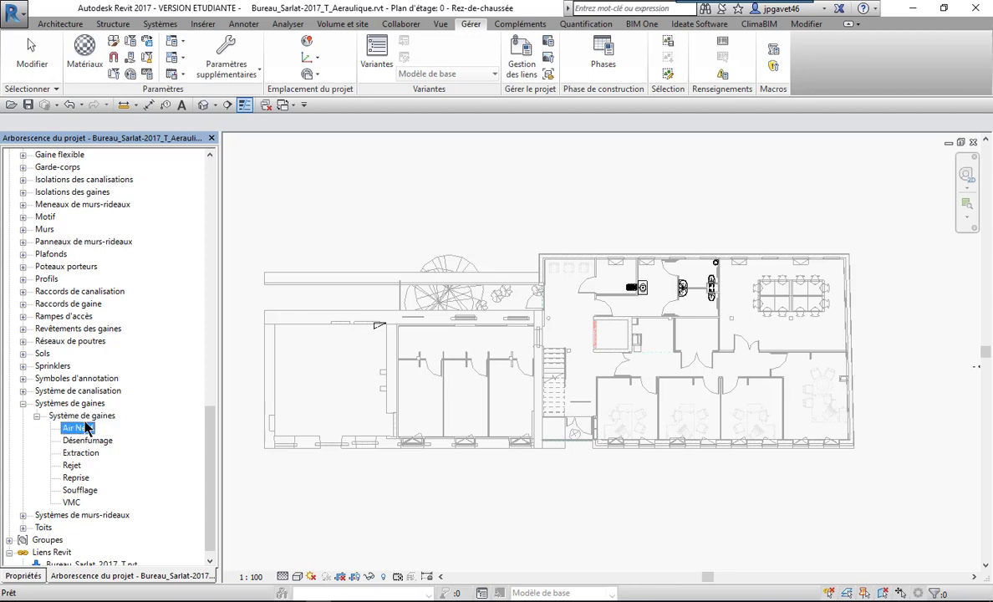
click(86, 440)
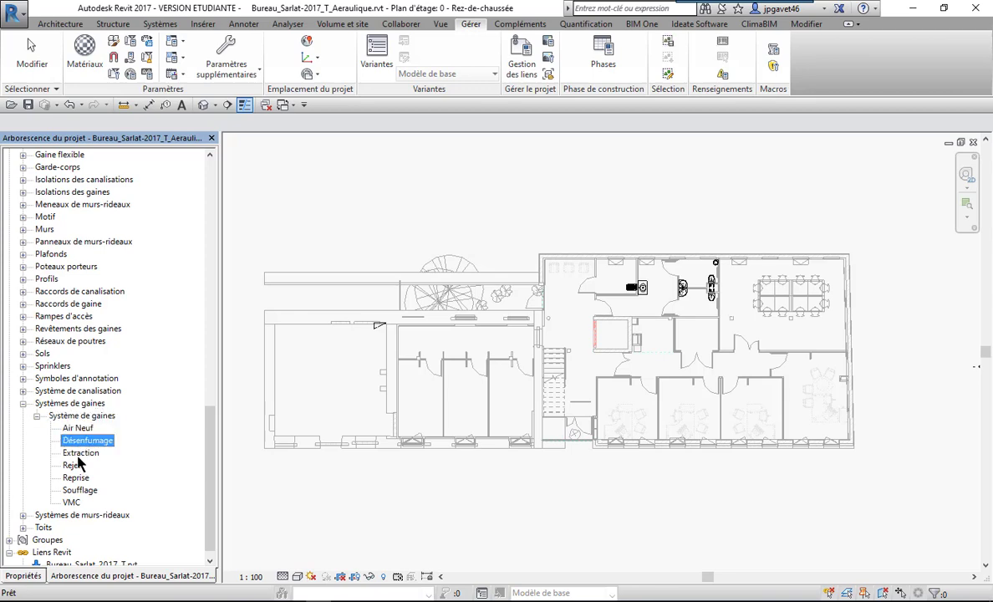
click(82, 453)
click(78, 465)
click(78, 478)
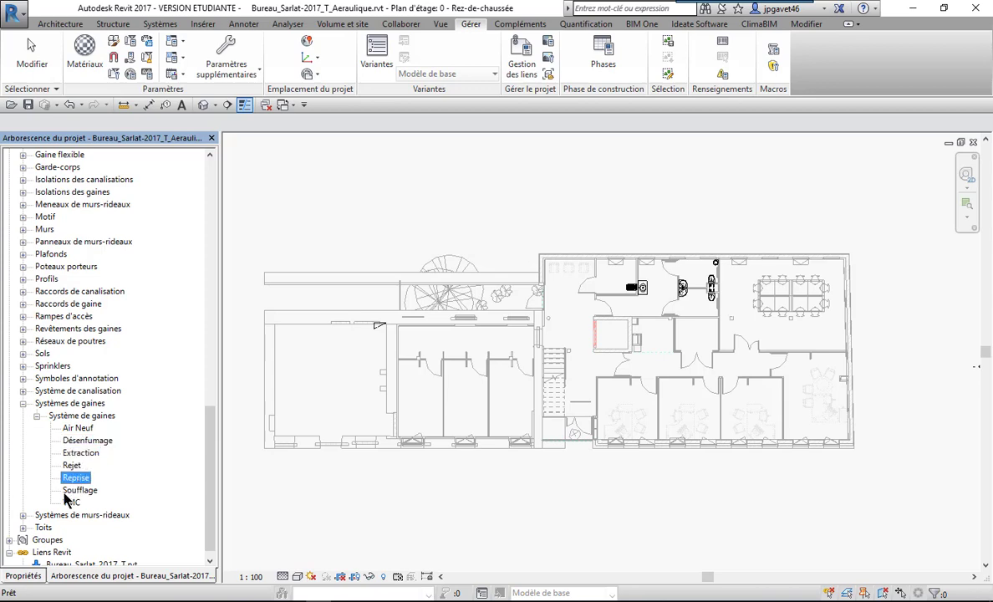
click(77, 490)
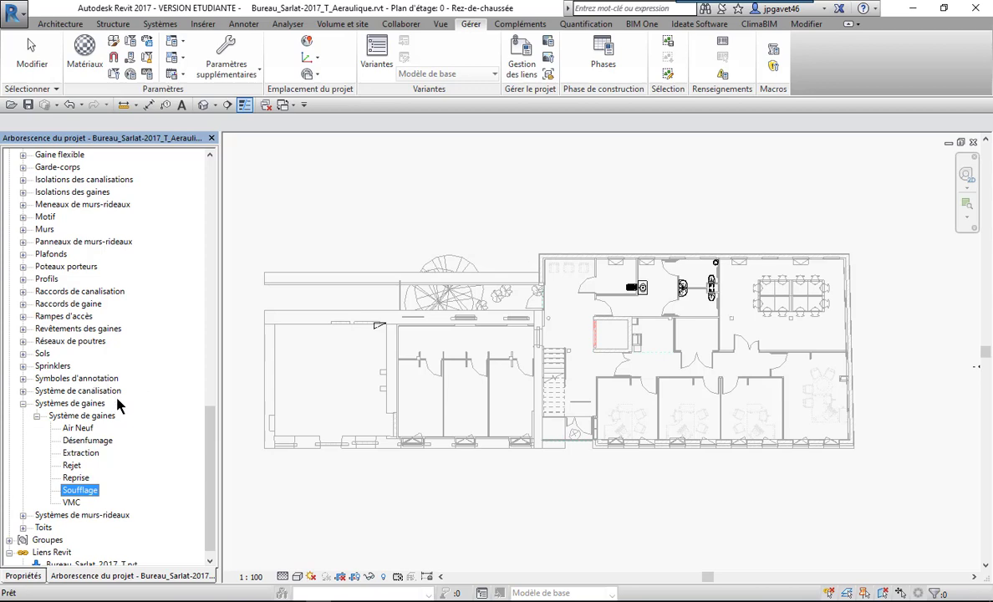
Open the type properties of the Air Neuf duct system and keep Air Neuf as the type being edited.
click(78, 428)
double_click(78, 429)
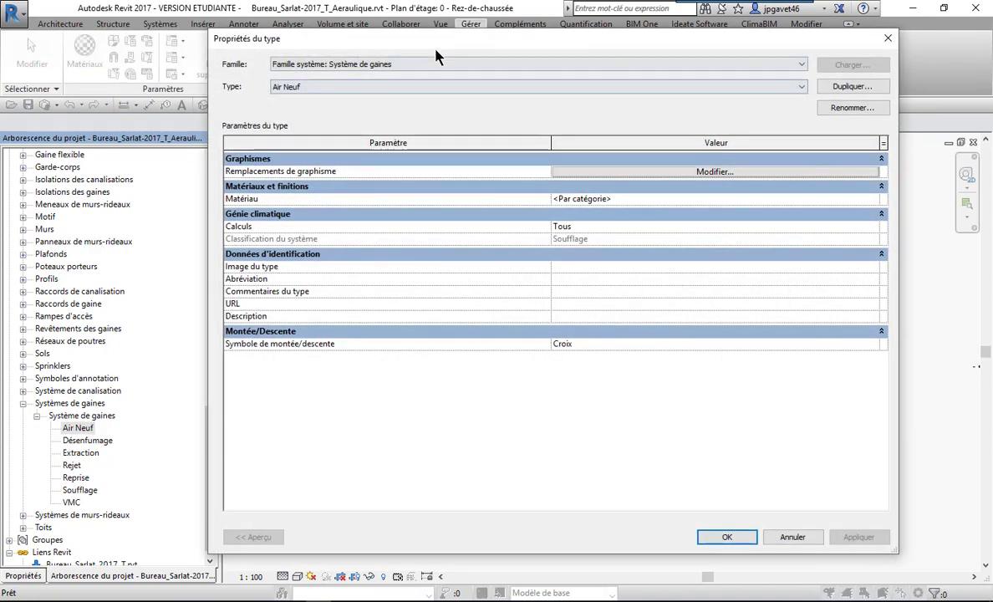
drag(442, 46, 468, 84)
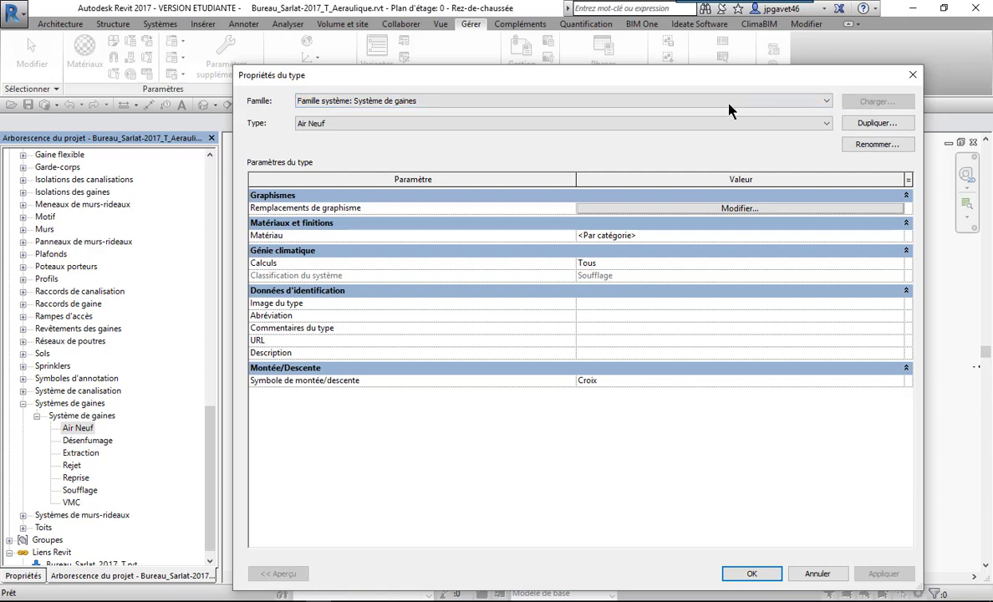
click(360, 124)
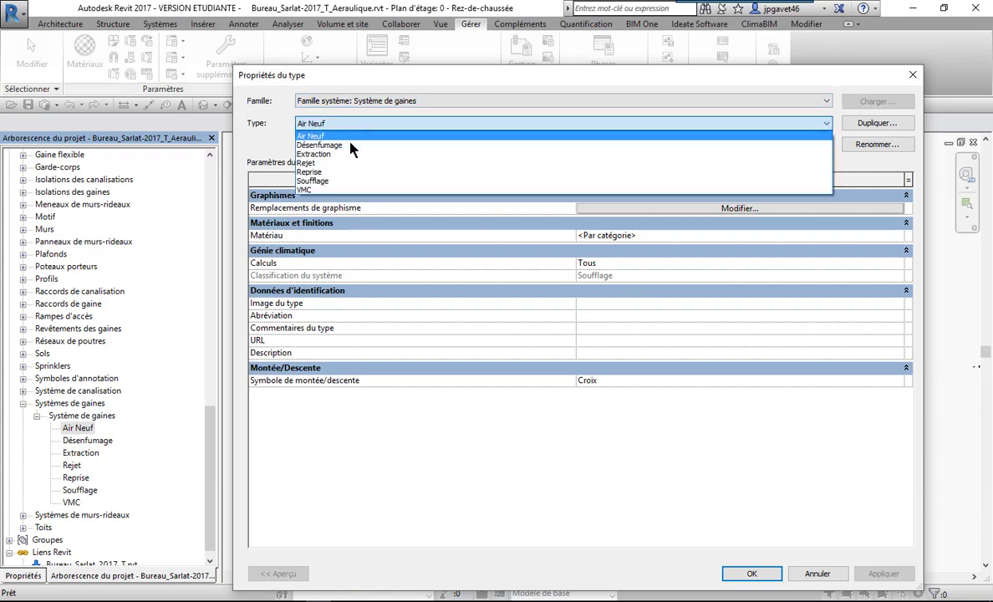
click(349, 136)
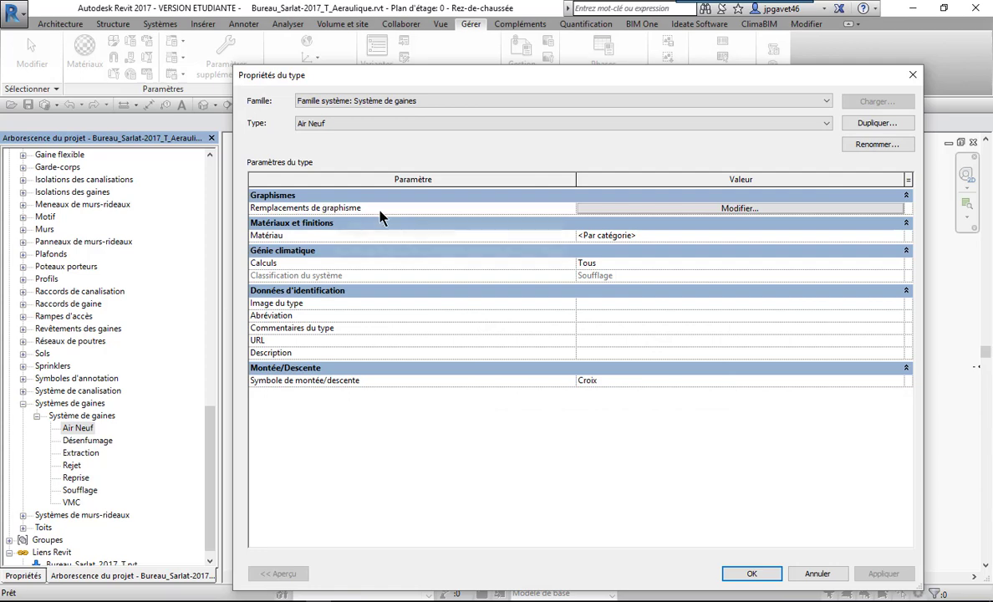
Open Air Neuf's graphic overrides and leave line weight and line pattern at <Pas de remplacement>.
click(692, 217)
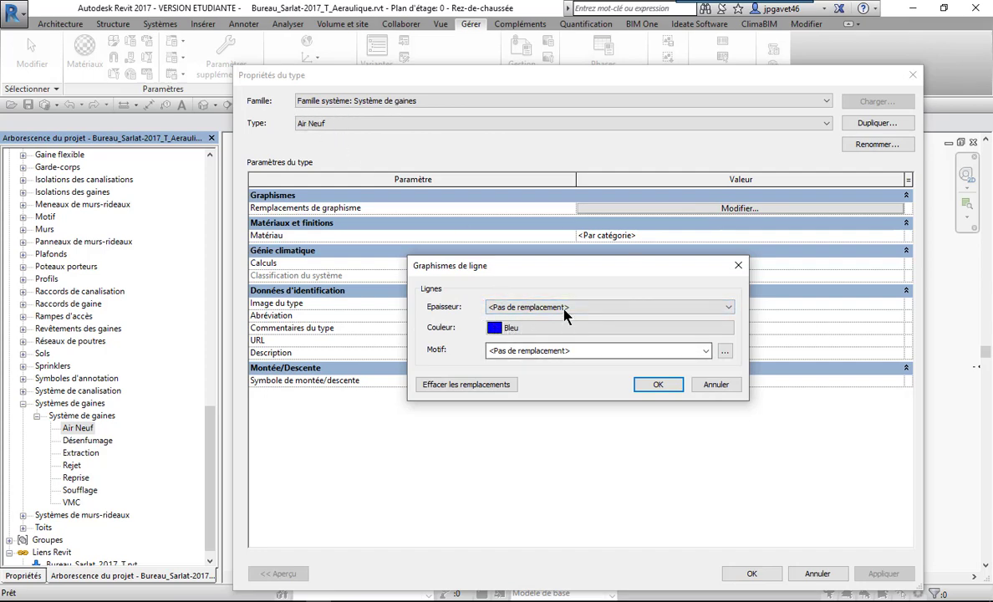
click(519, 308)
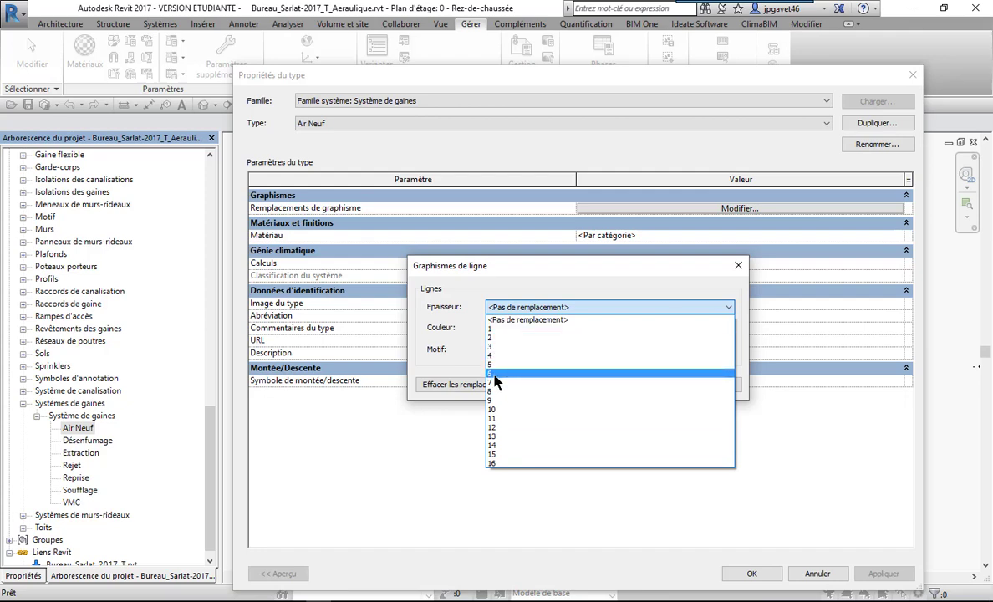
click(501, 320)
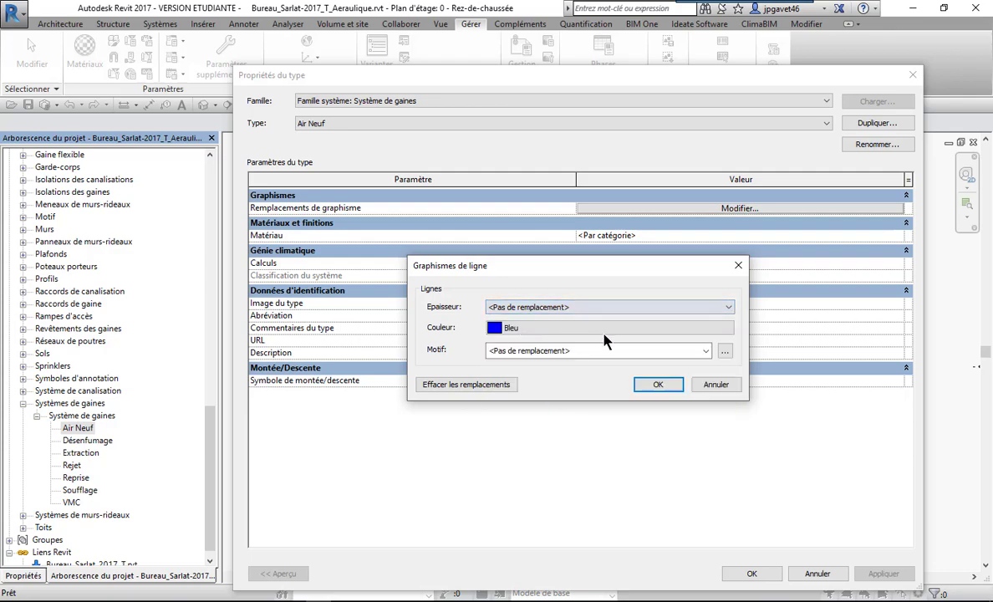
click(547, 355)
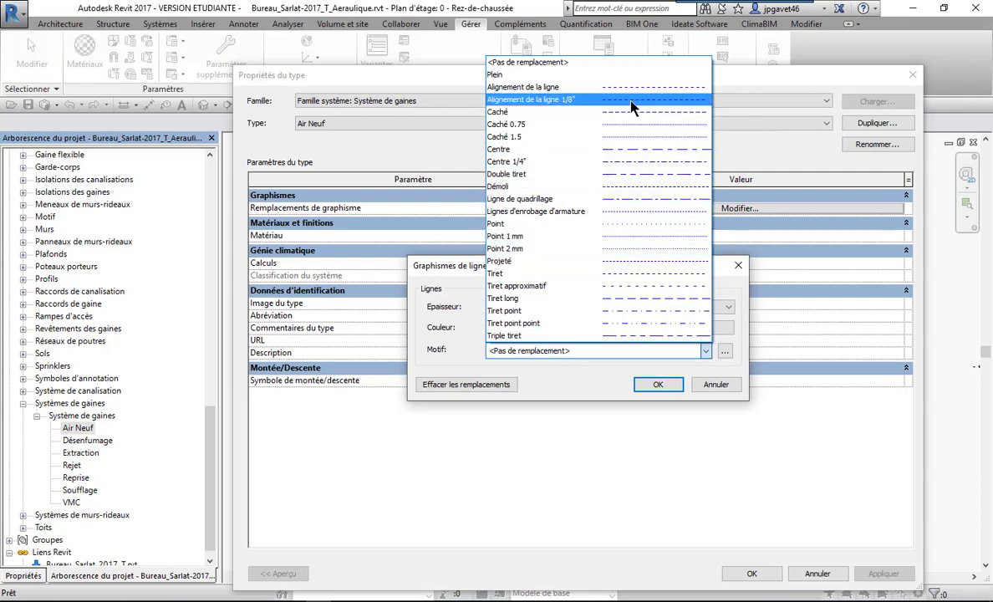
click(589, 63)
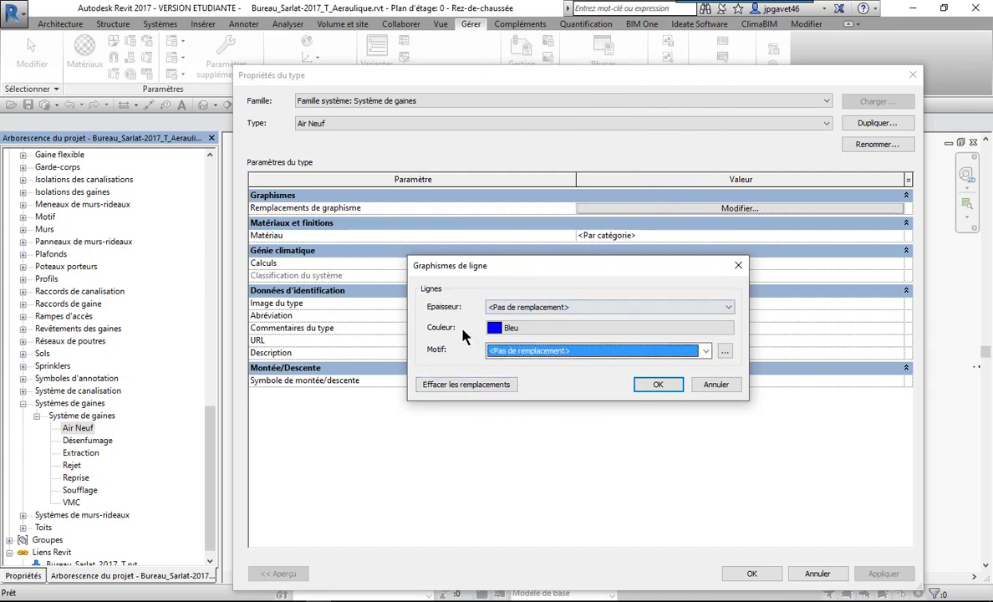
Clear Air Neuf's line overrides, then set the line colour to Bleu (0, 0, 255) and confirm the line graphics.
click(443, 384)
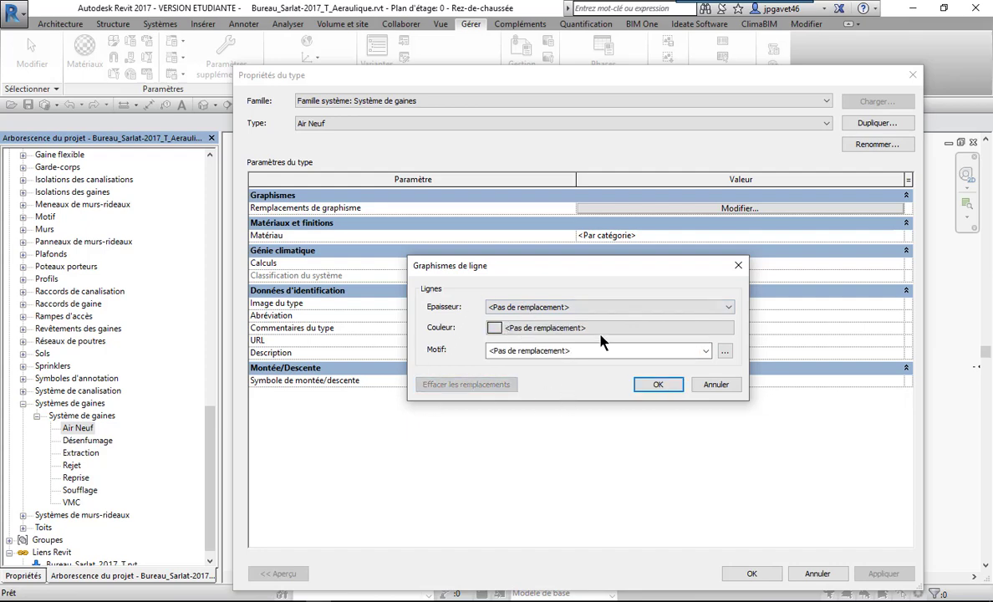
click(526, 329)
click(523, 345)
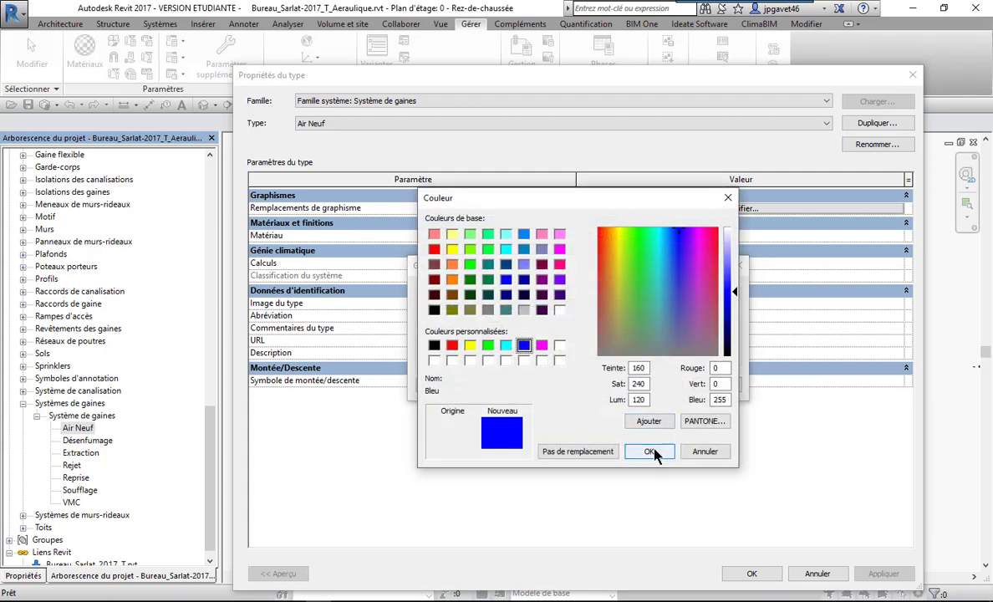
click(649, 451)
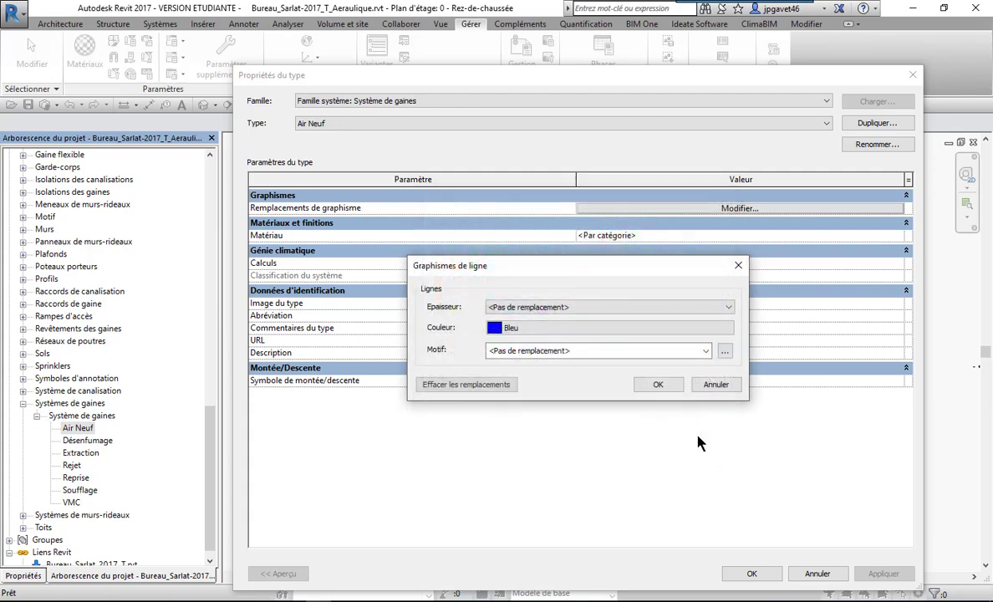
click(659, 387)
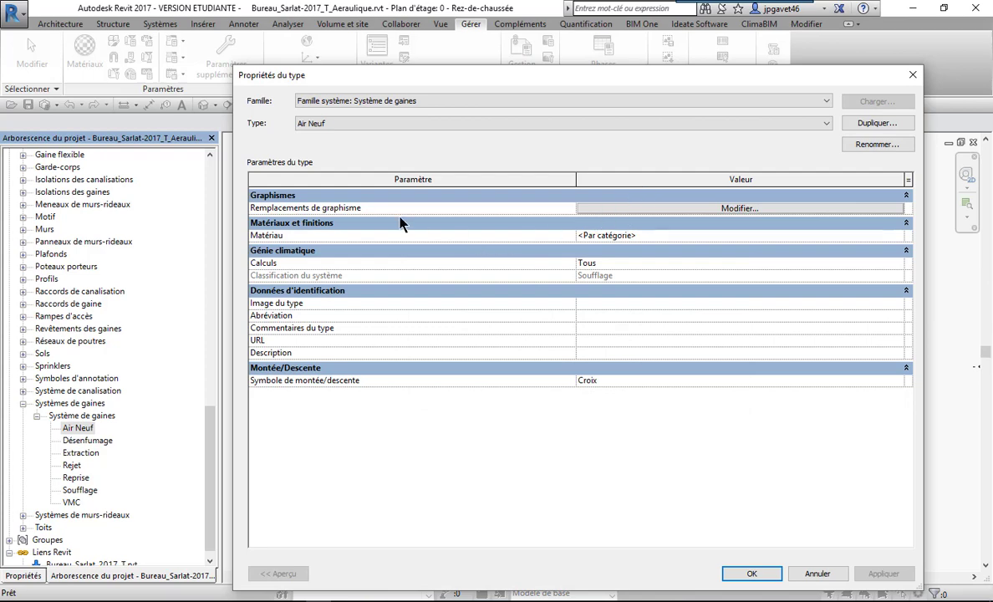
Open the material browser from Air Neuf's Matériau parameter and look through the project materials.
click(669, 237)
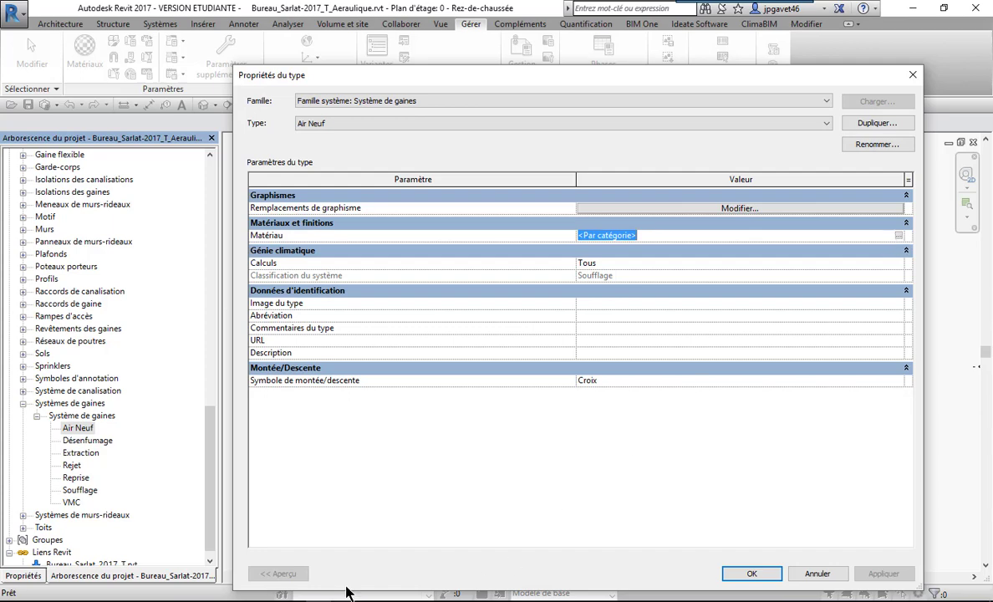
click(899, 236)
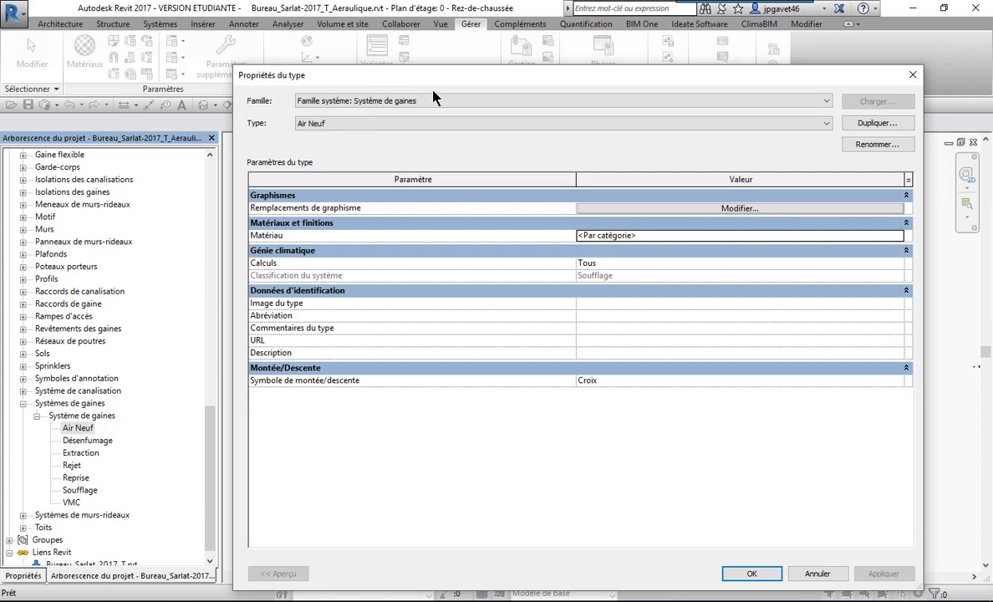
scroll(385, 251, down, 1)
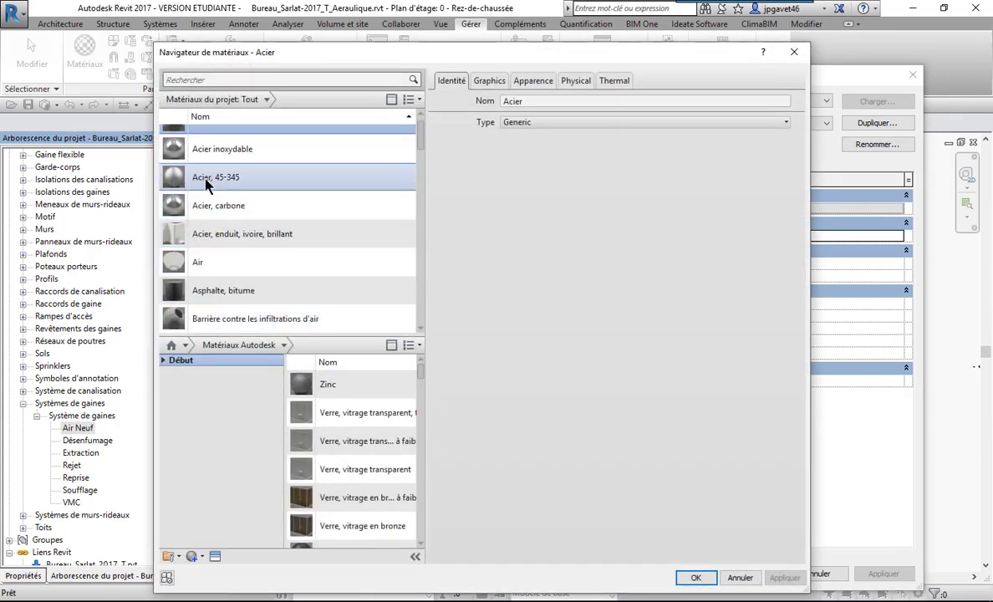
scroll(393, 275, up, 1)
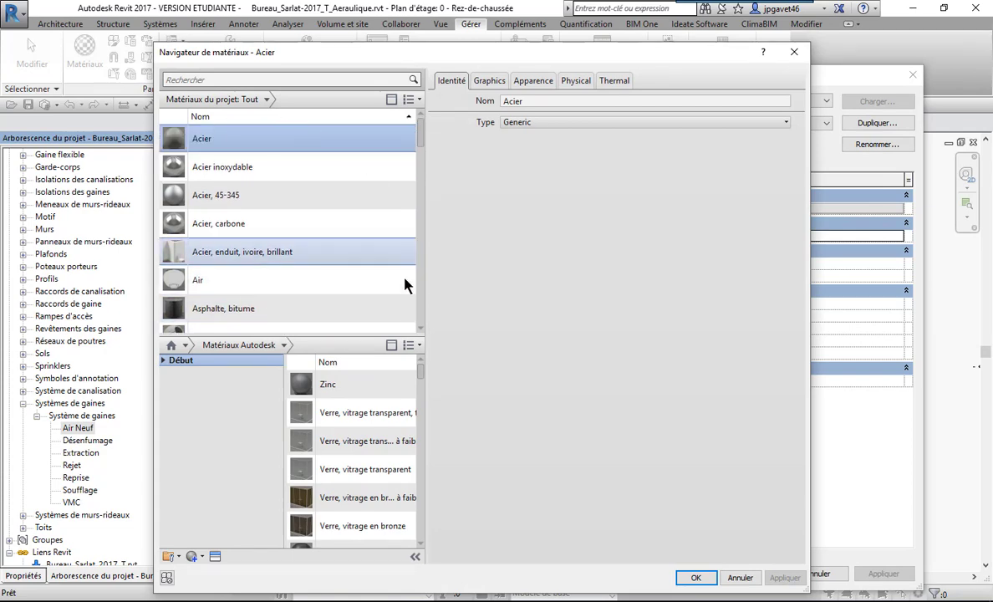
scroll(359, 301, down, 1)
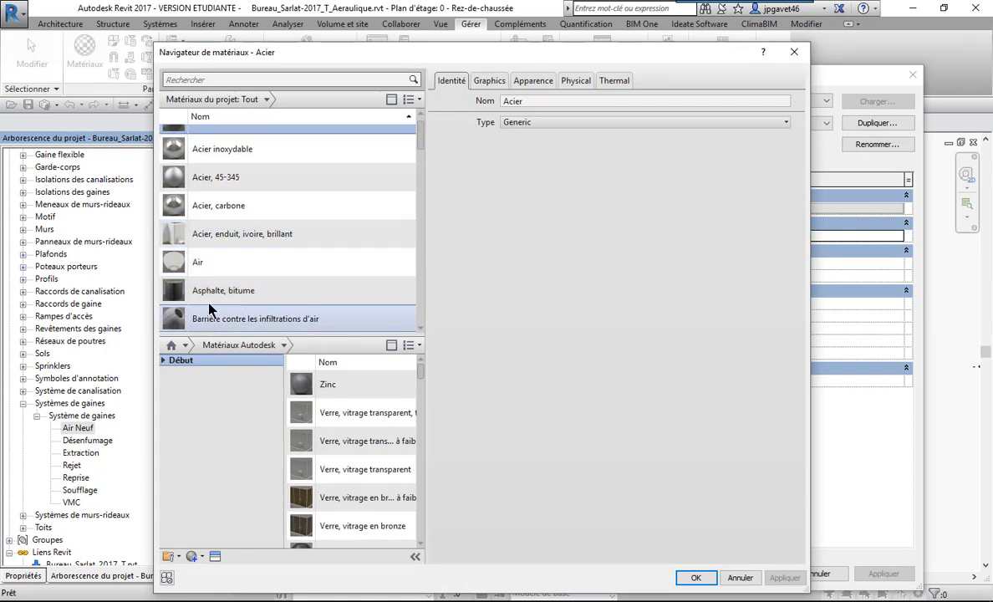
scroll(209, 146, up, 1)
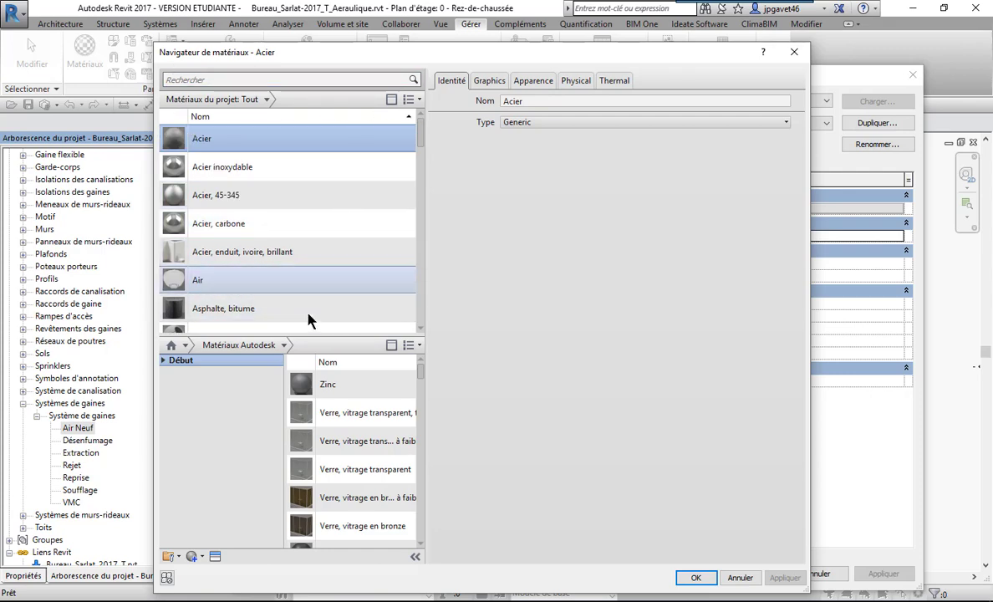
scroll(310, 317, down, 1)
Expand the Matériaux Autodesk library and look through its Métal category for a duct material.
click(164, 361)
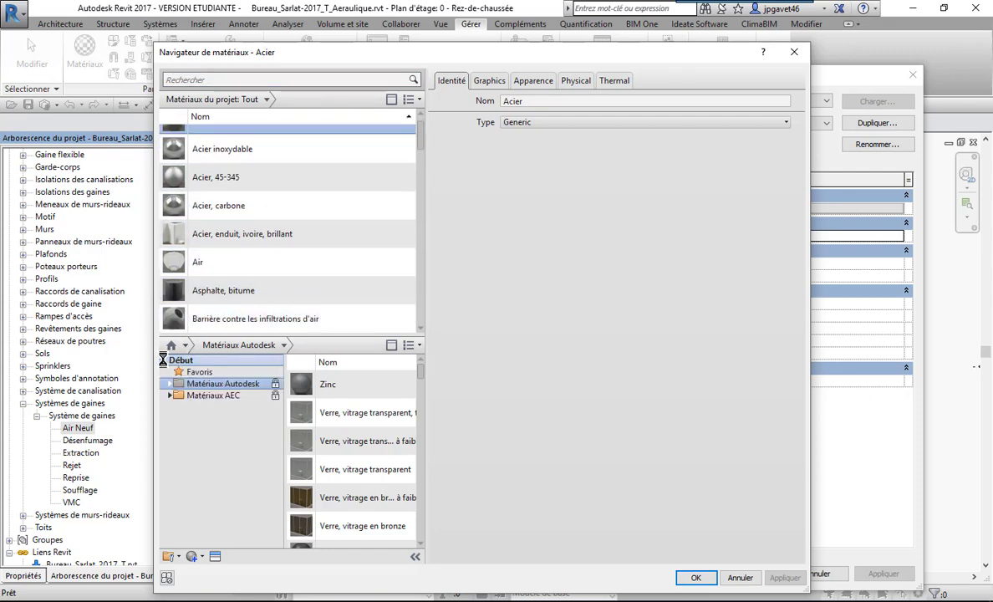
click(170, 382)
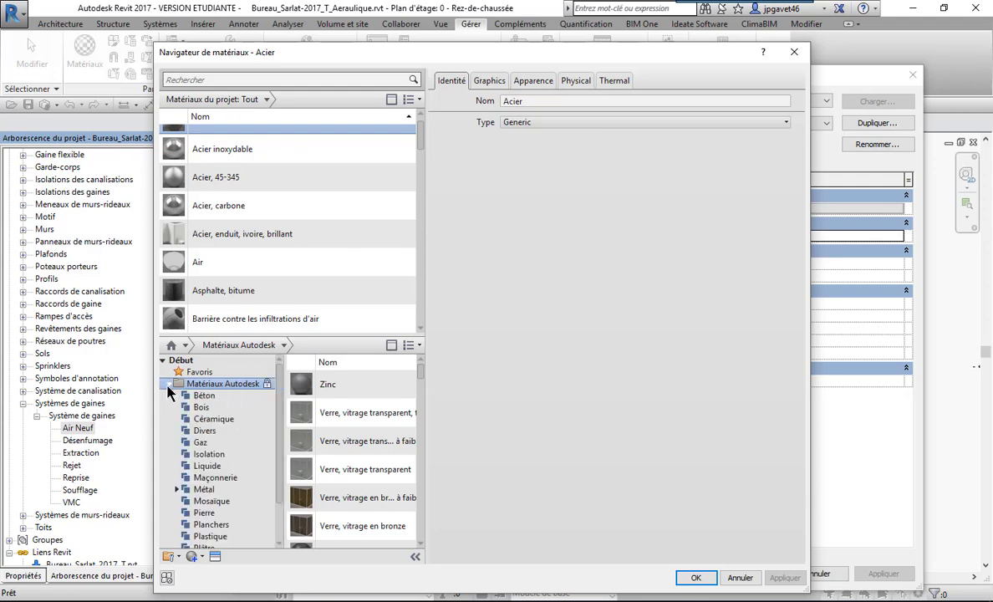
scroll(191, 390, down, 1)
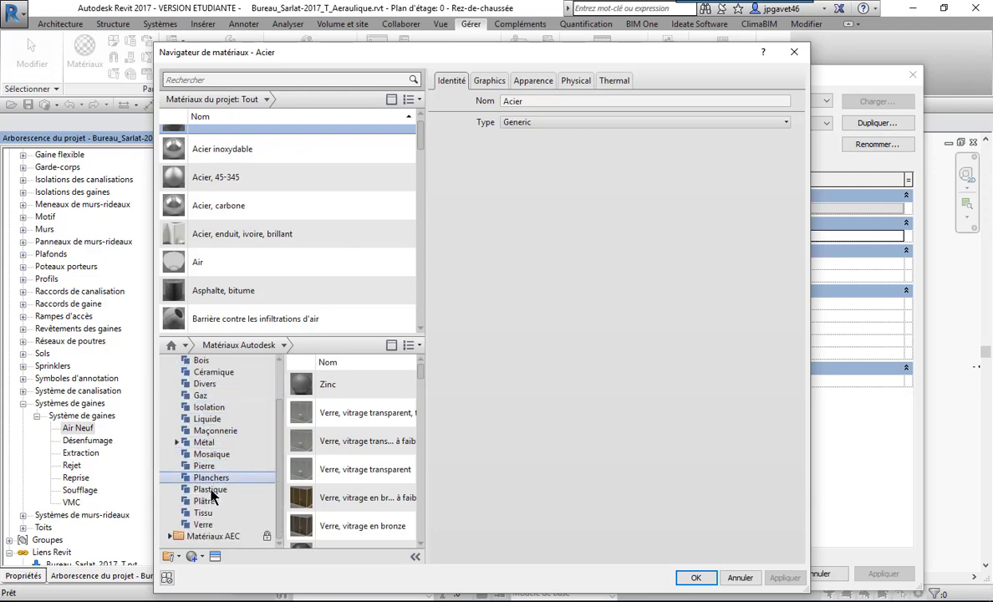
click(204, 442)
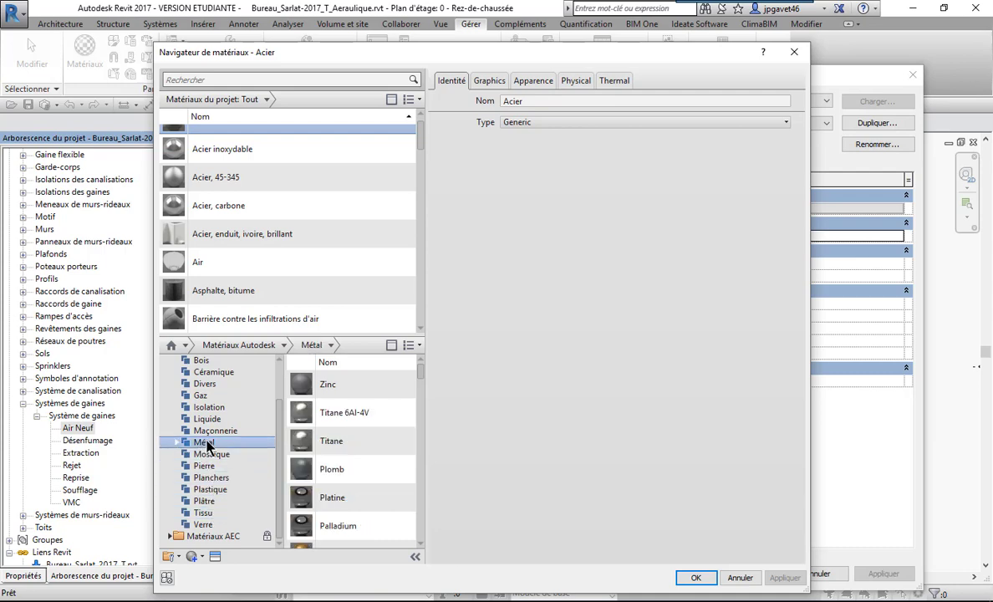
scroll(341, 476, down, 10)
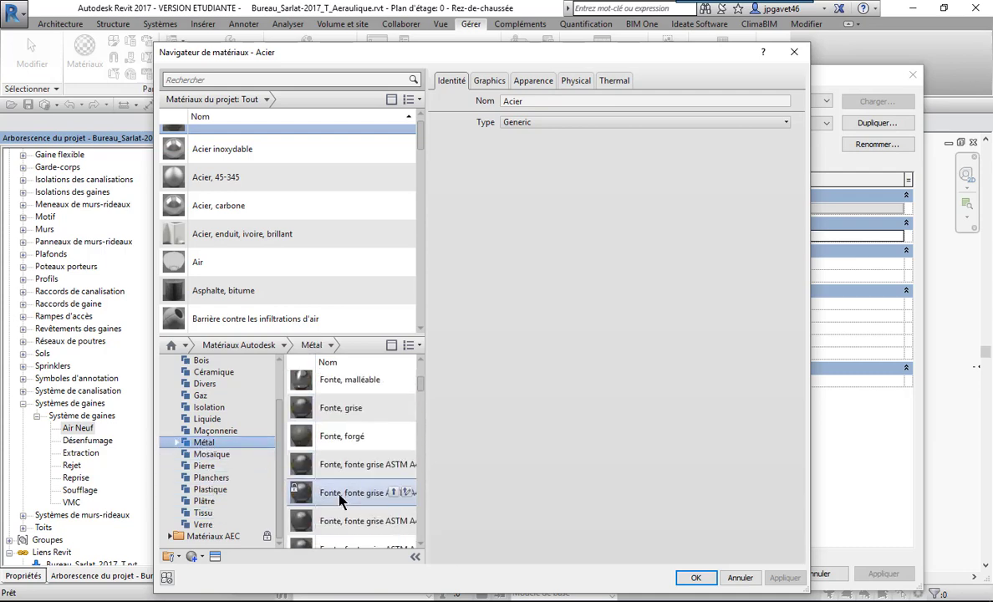
scroll(337, 502, down, 10)
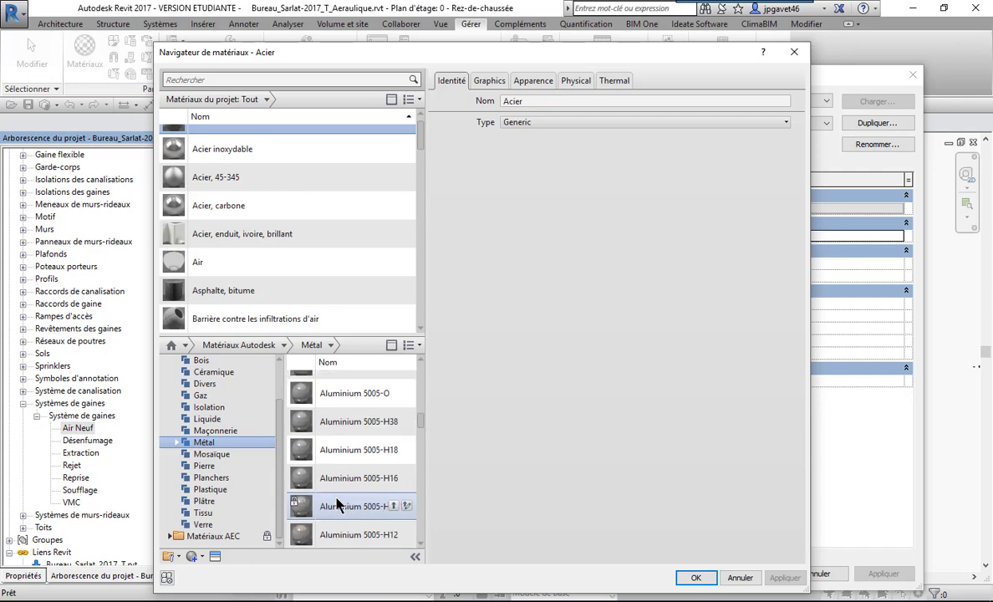
scroll(320, 473, down, 10)
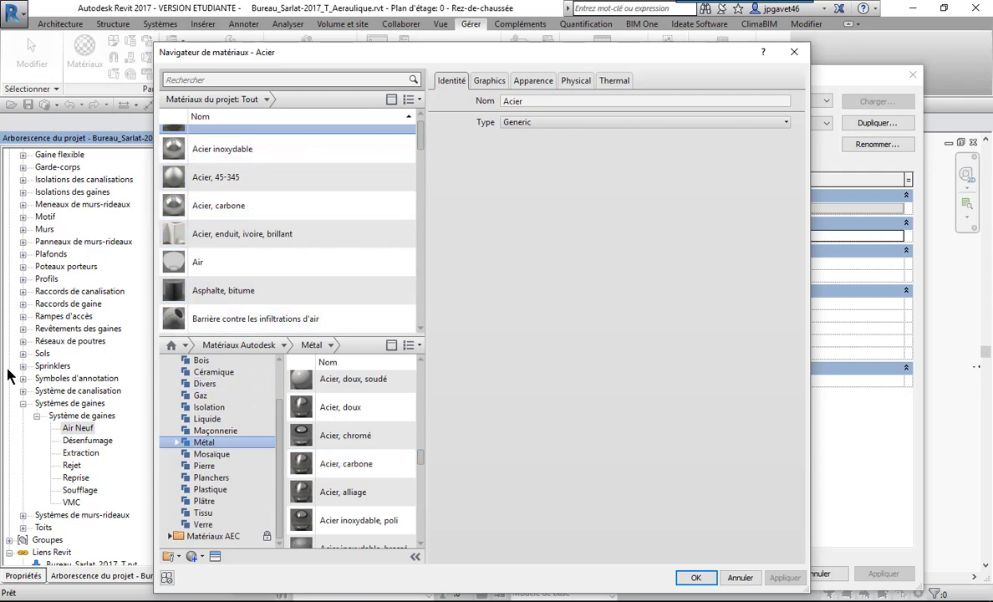
Select the project material Acier, carbone and examine its graphics and appearance properties.
click(260, 219)
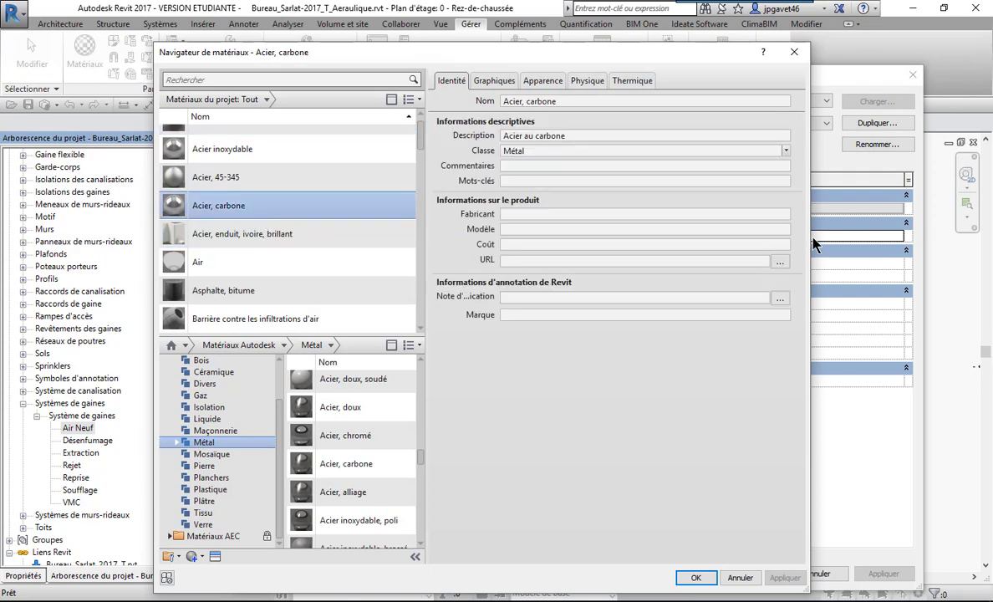
click(494, 80)
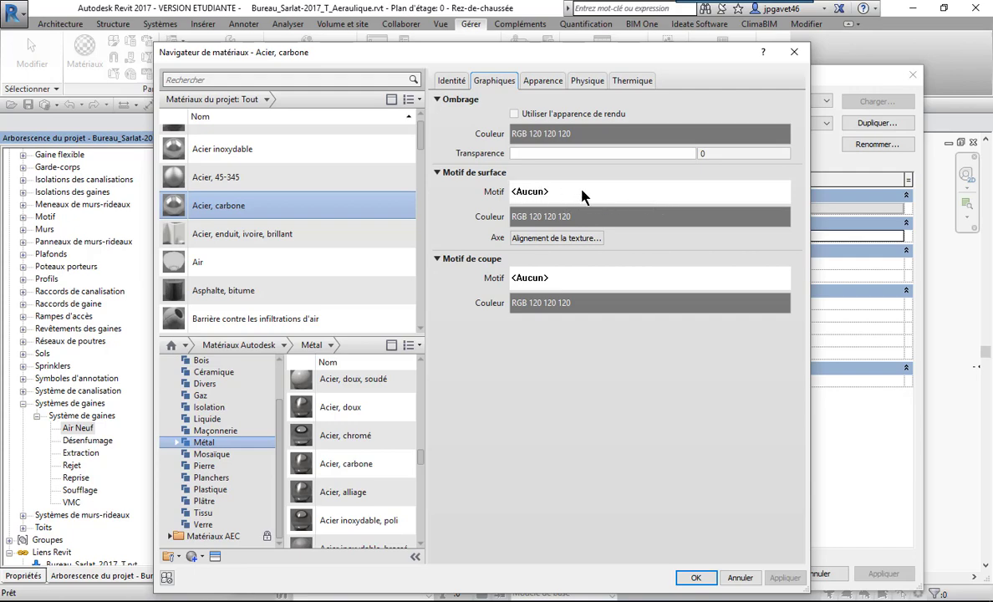
click(550, 84)
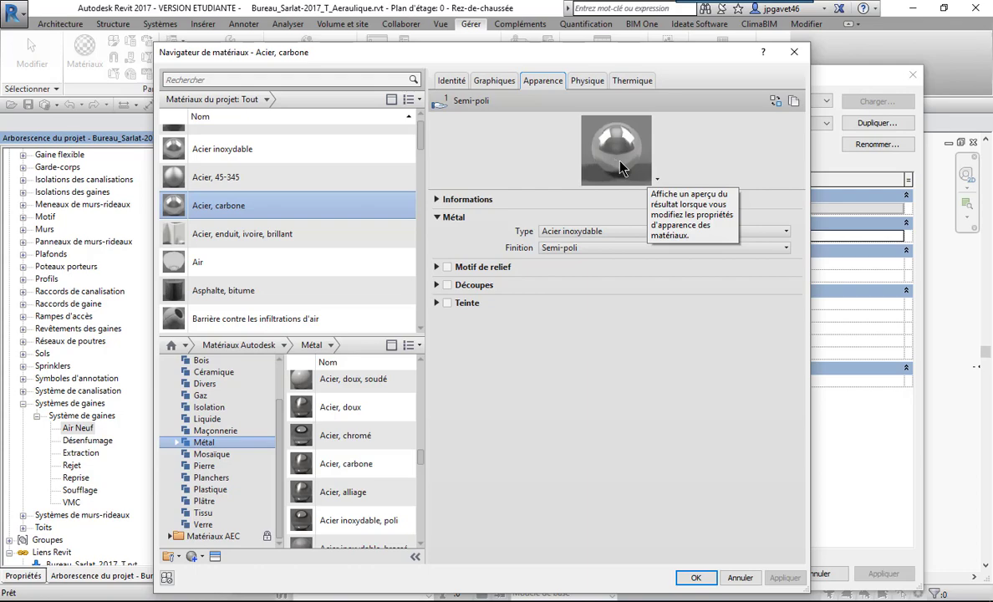
Cancel the material selection for Air Neuf and set its Calculs parameter to Tous.
click(739, 578)
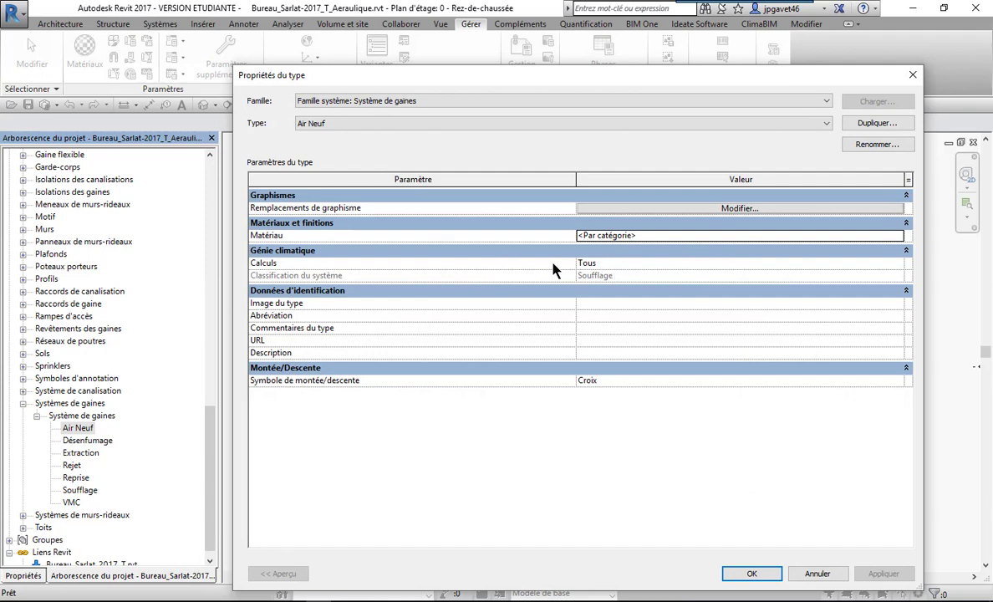
click(618, 264)
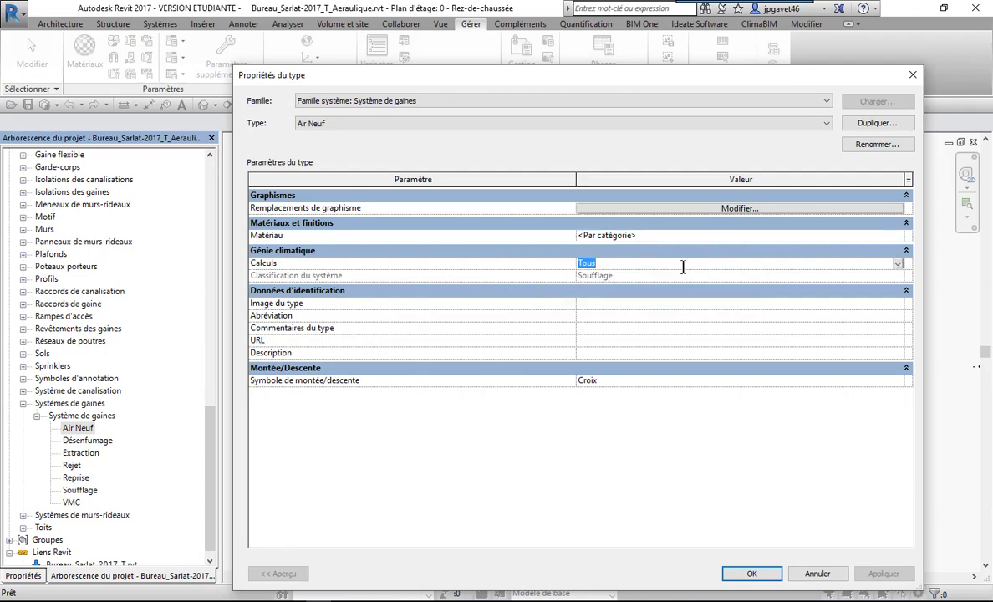
click(897, 264)
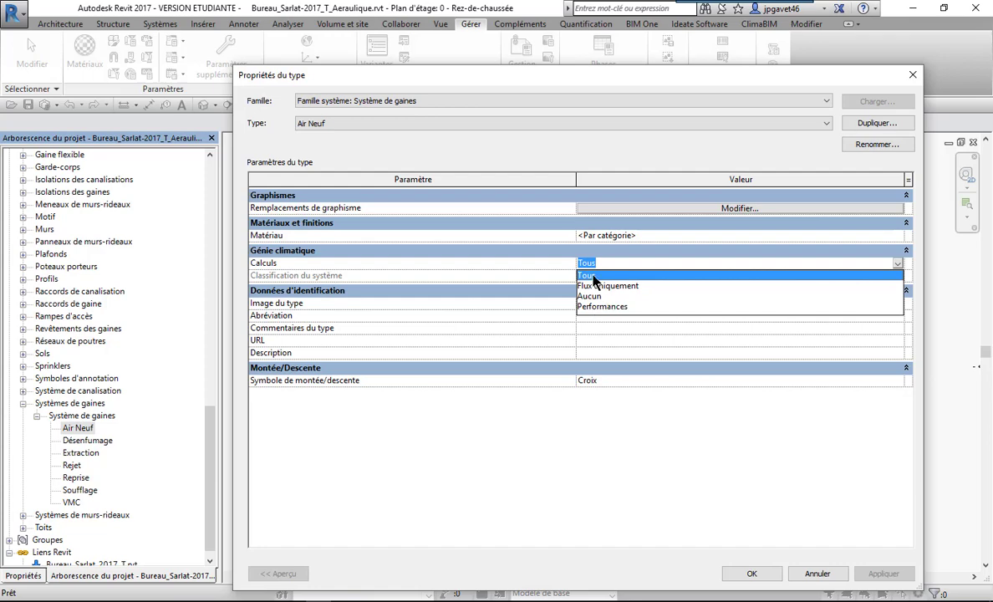
click(593, 277)
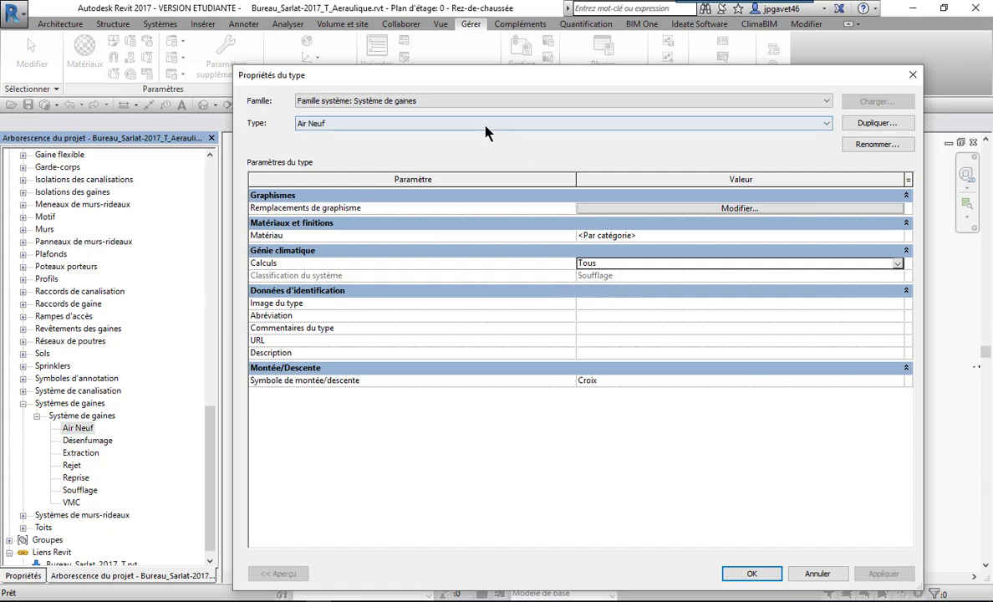
Switch through the Extraction, Rejet and Reprise duct system types to examine each one's system classification.
click(460, 123)
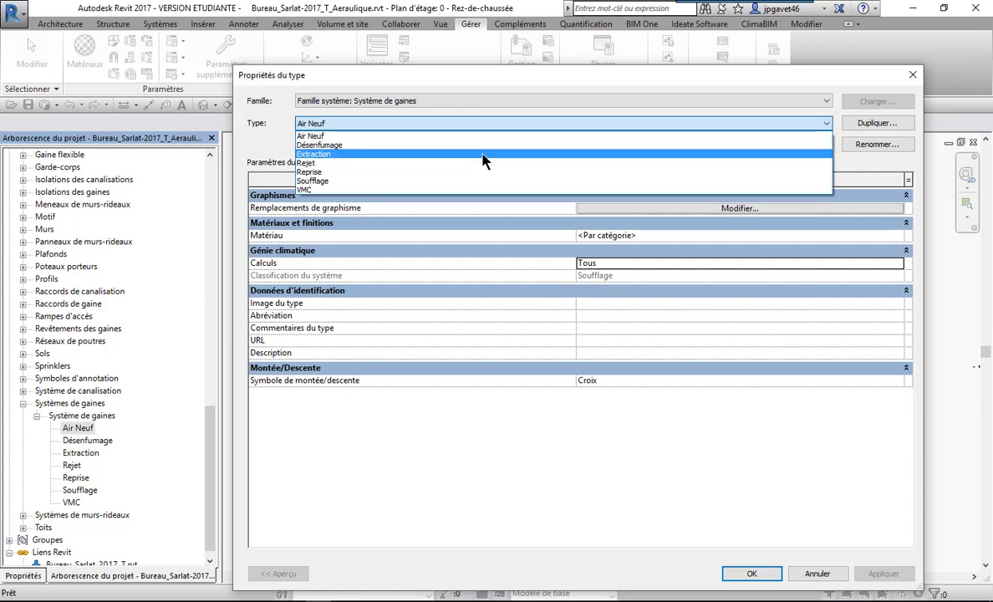
click(483, 154)
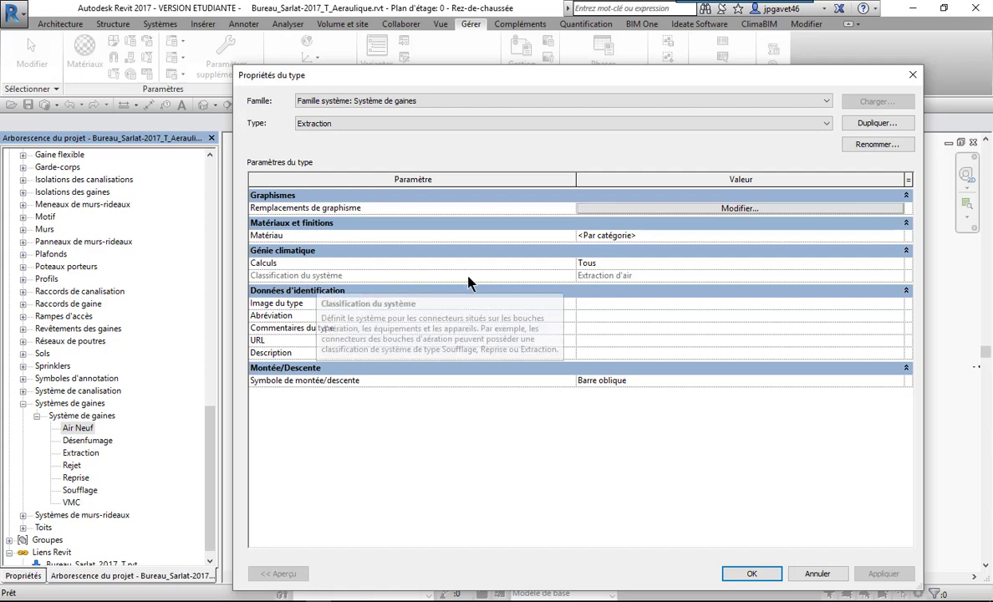
click(462, 124)
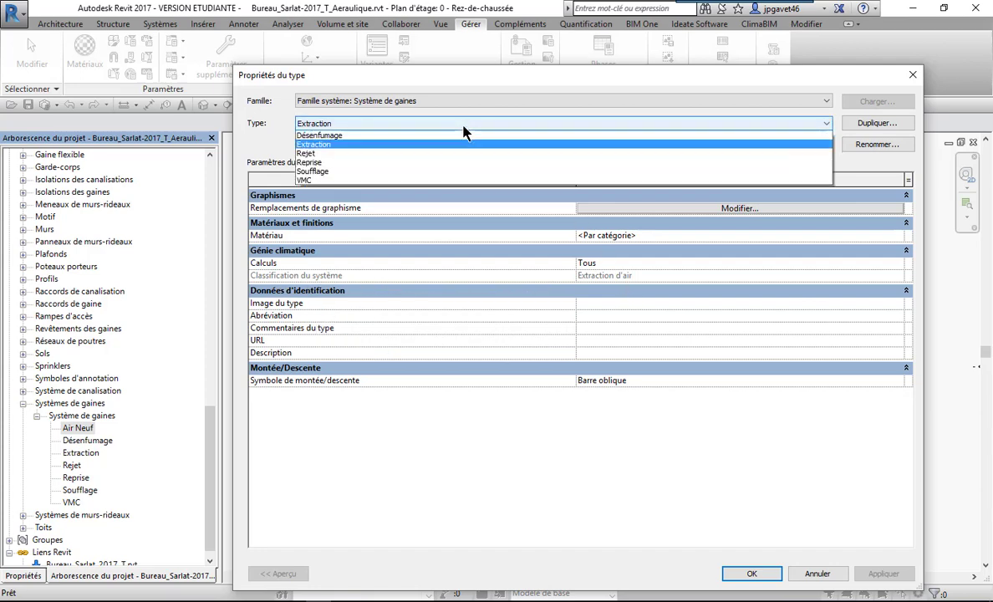
click(465, 165)
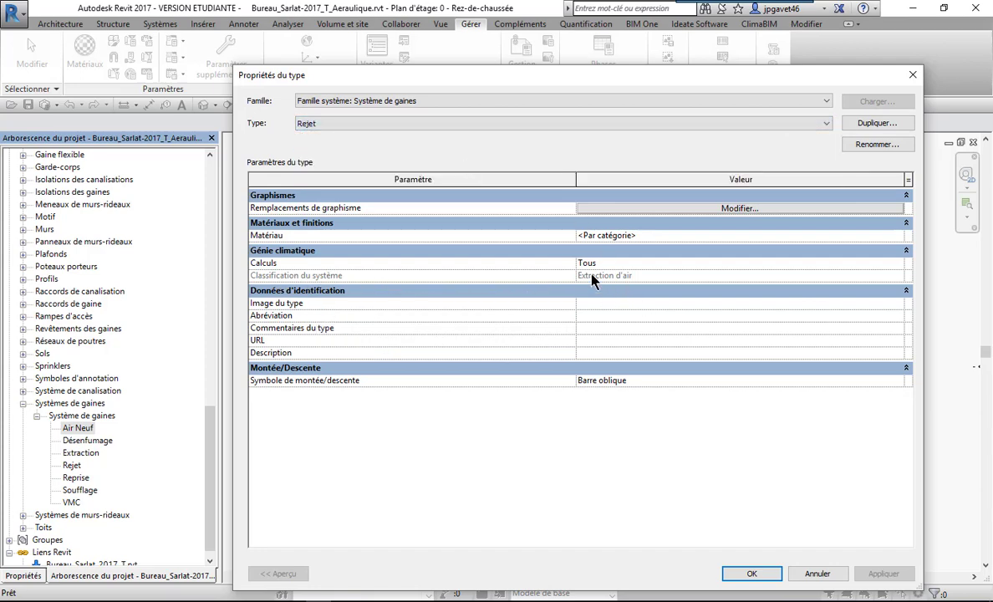
click(468, 123)
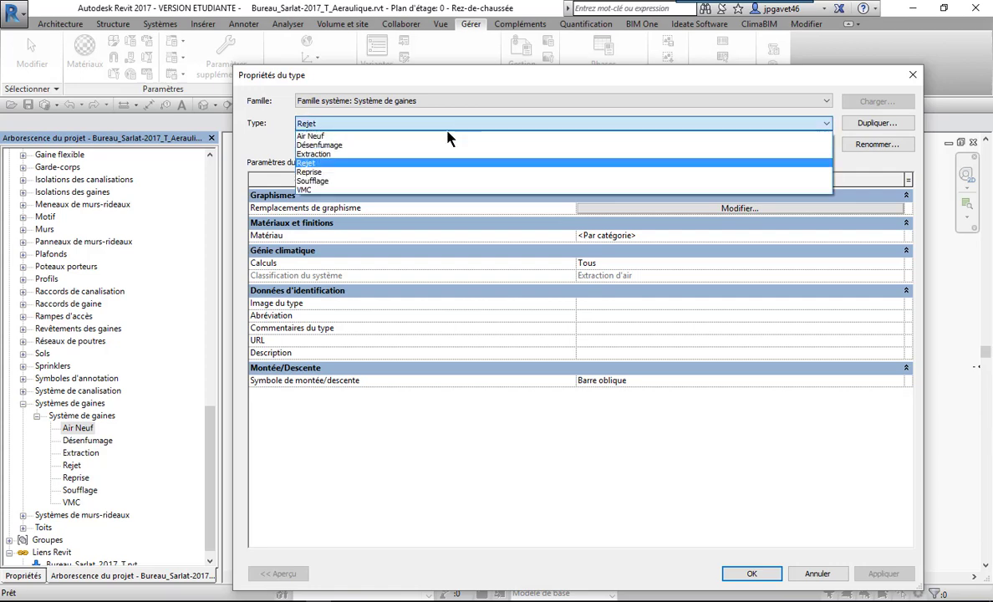
click(438, 175)
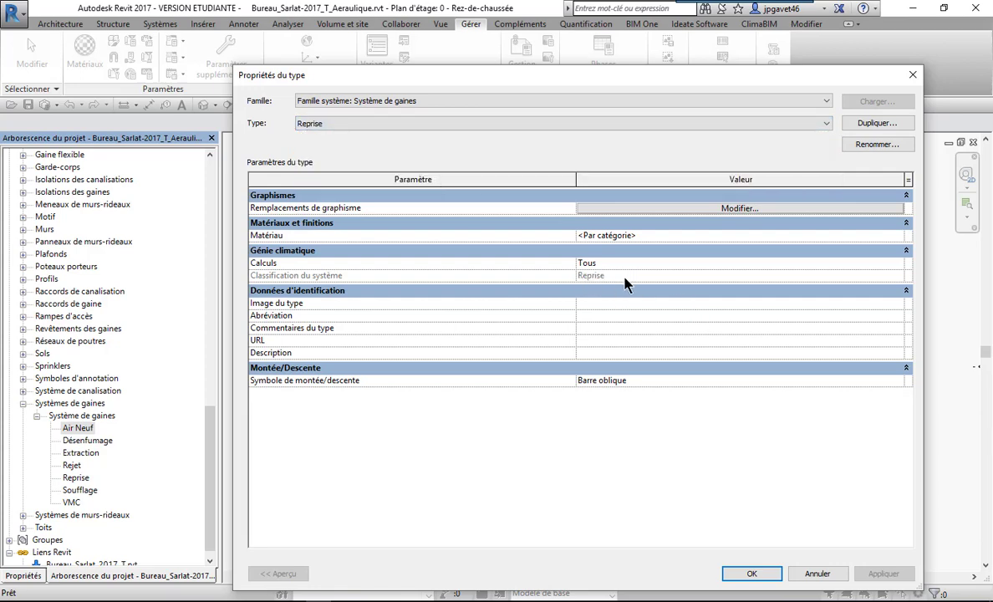
Compare the system classifications of Air Neuf, Extraction and Reprise once more, ending on the Air Neuf type.
click(525, 125)
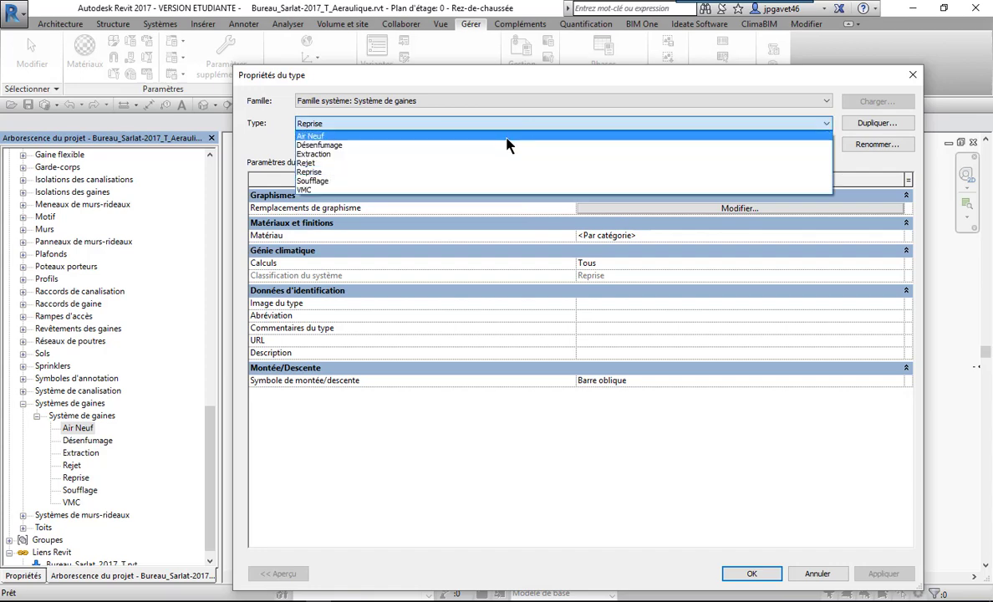
click(506, 135)
click(512, 123)
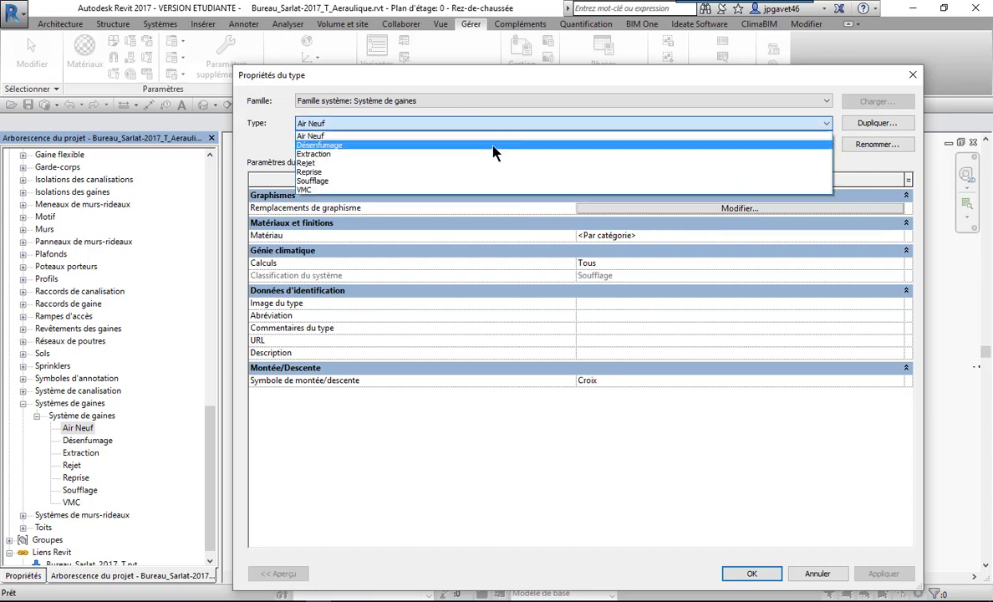
click(497, 158)
click(487, 125)
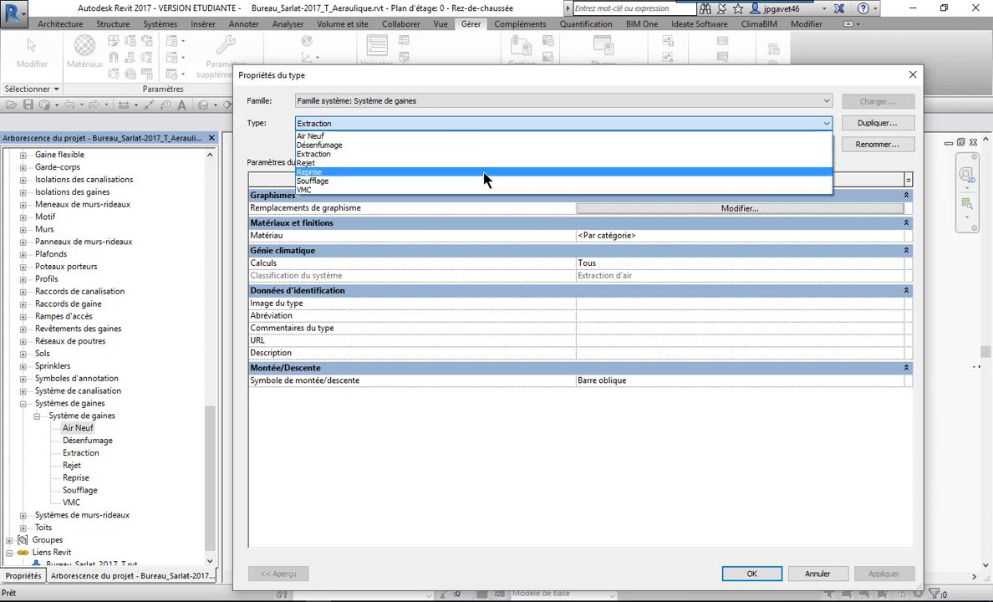
click(485, 176)
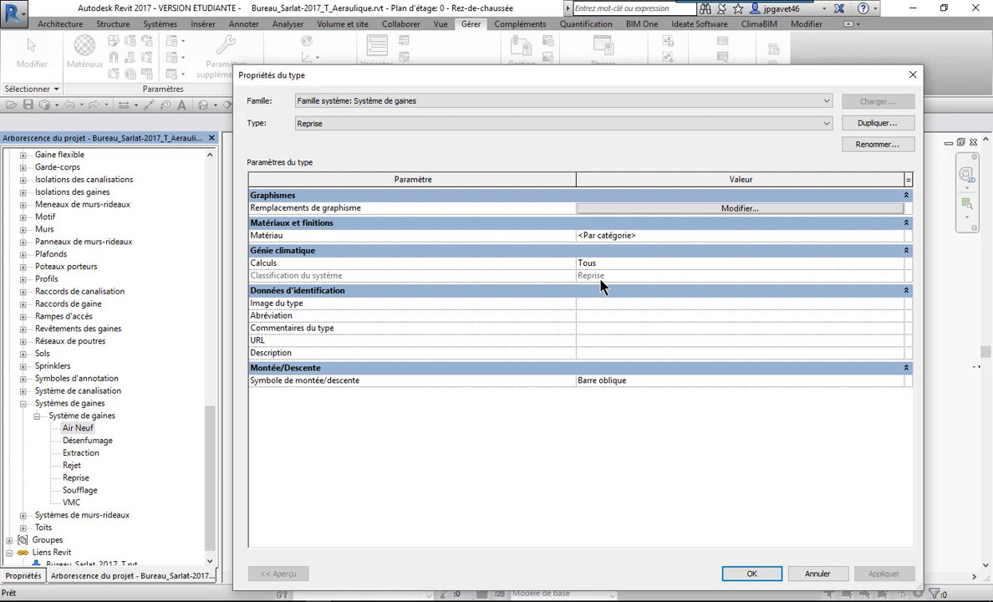
click(387, 126)
click(383, 136)
click(340, 127)
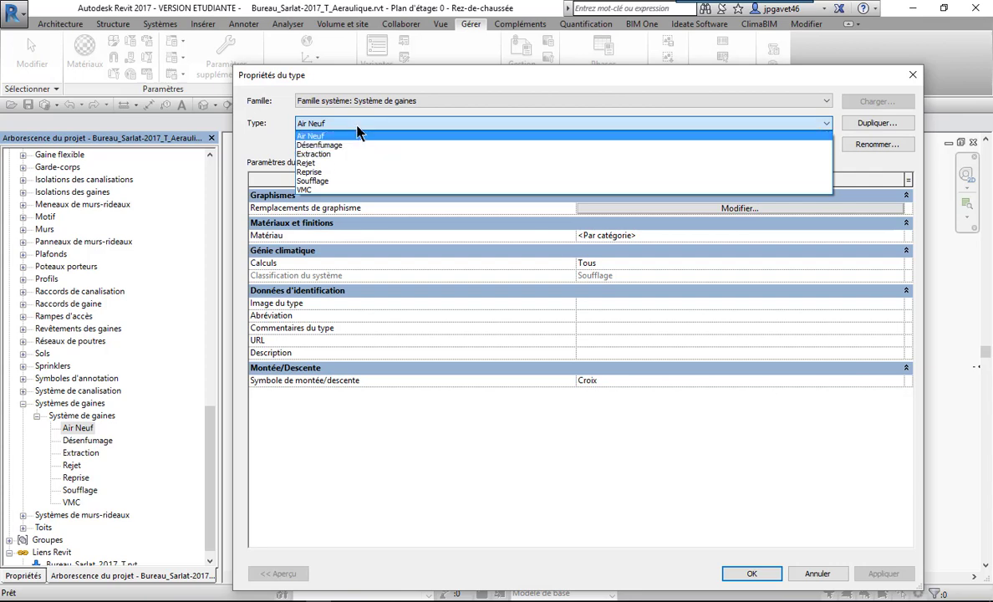
click(355, 135)
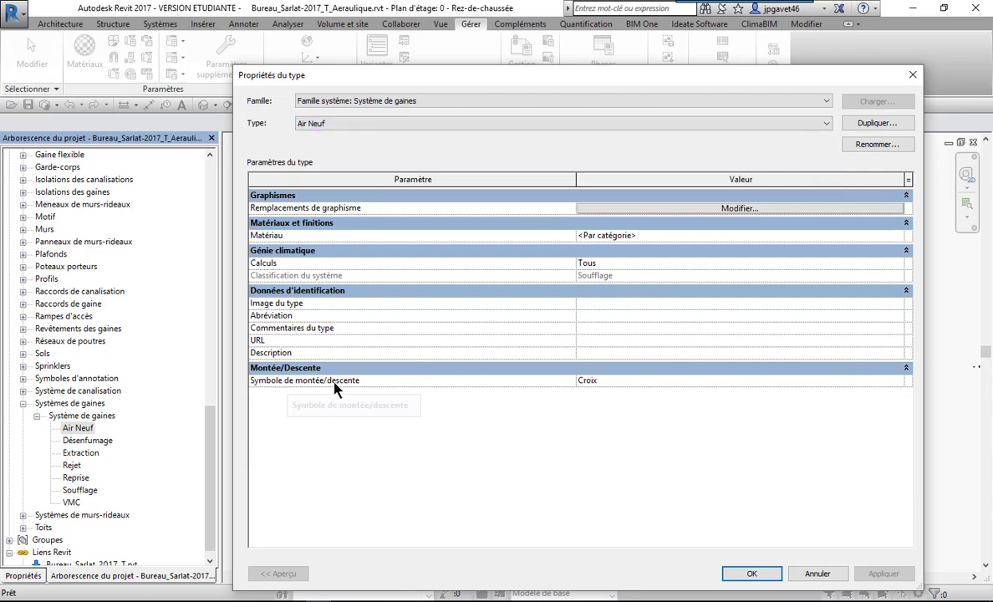
Review the symbols available for Air Neuf's Symbole de montée/descente, keep Croix, and confirm the type properties.
click(635, 381)
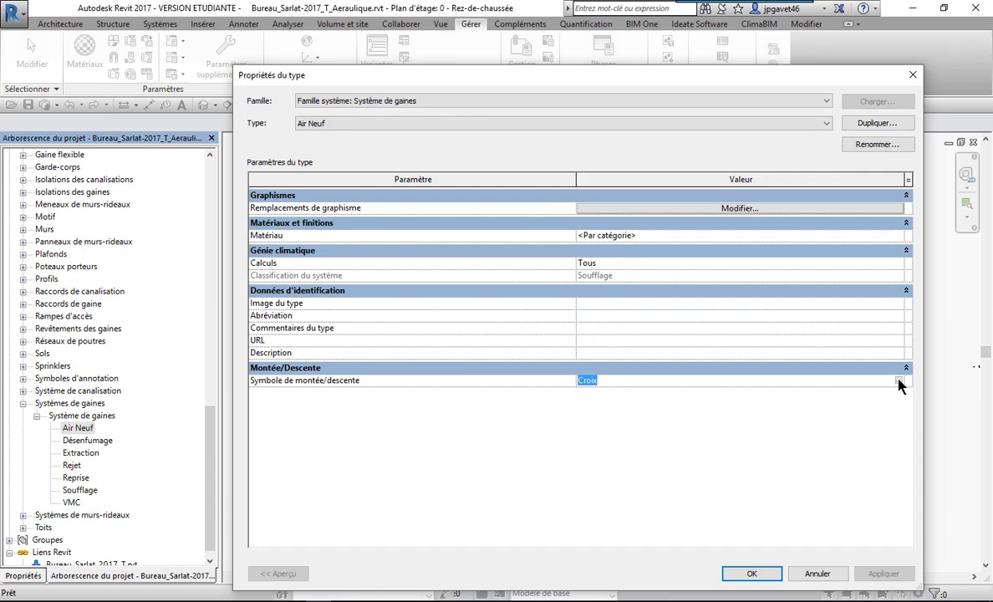
click(898, 381)
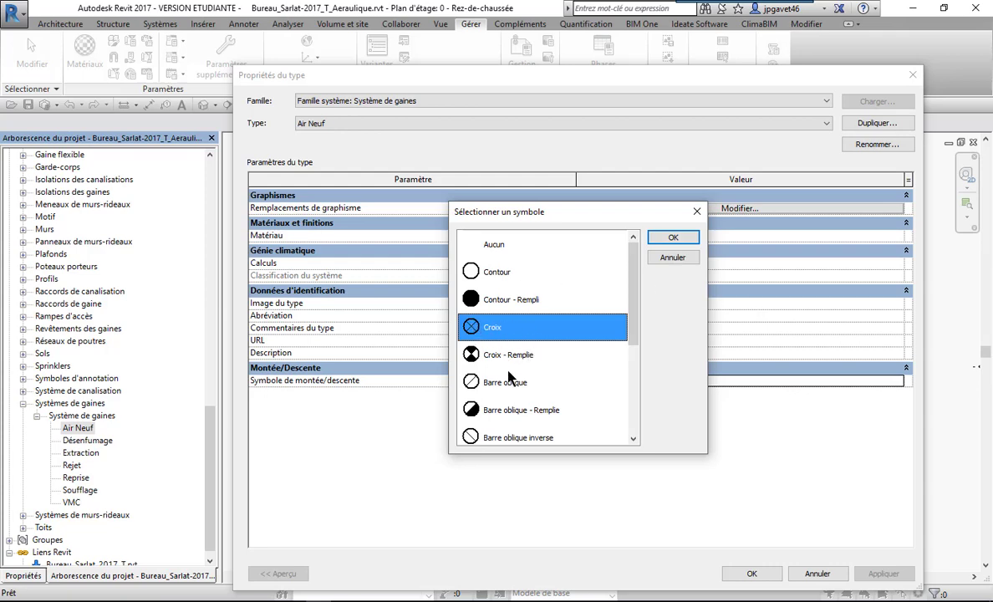
drag(638, 326, 633, 402)
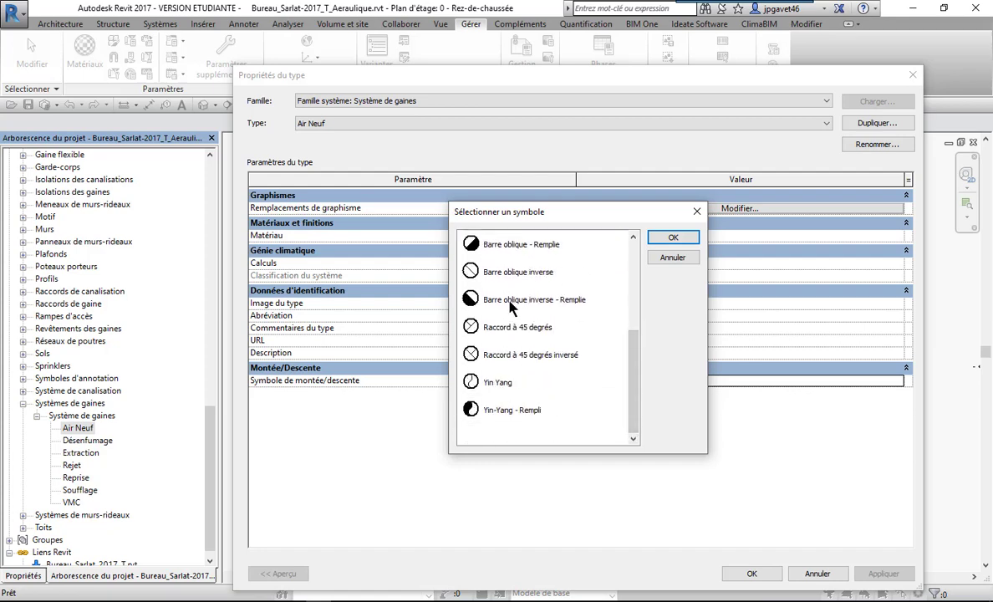
click(673, 238)
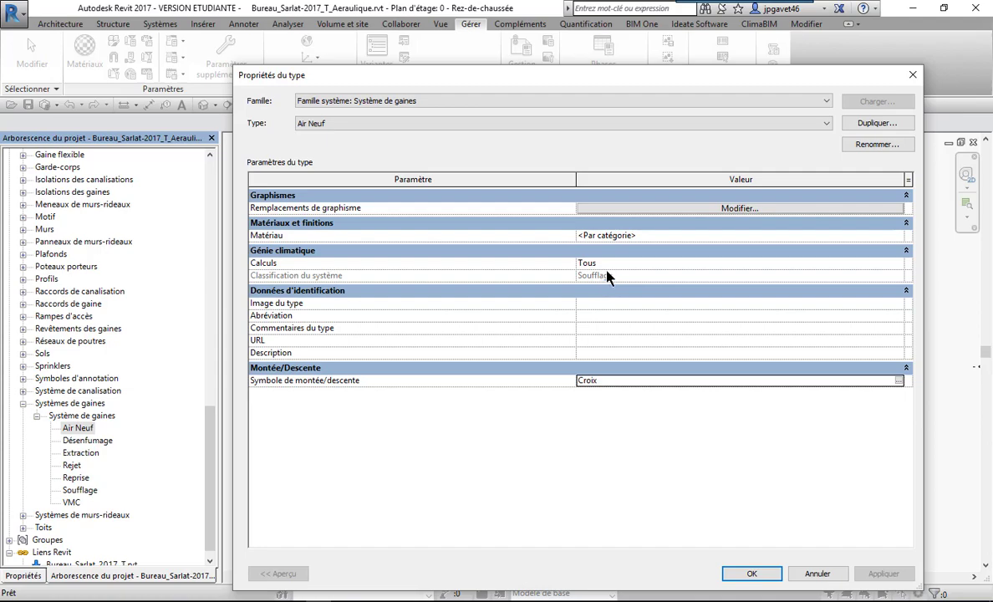
click(750, 575)
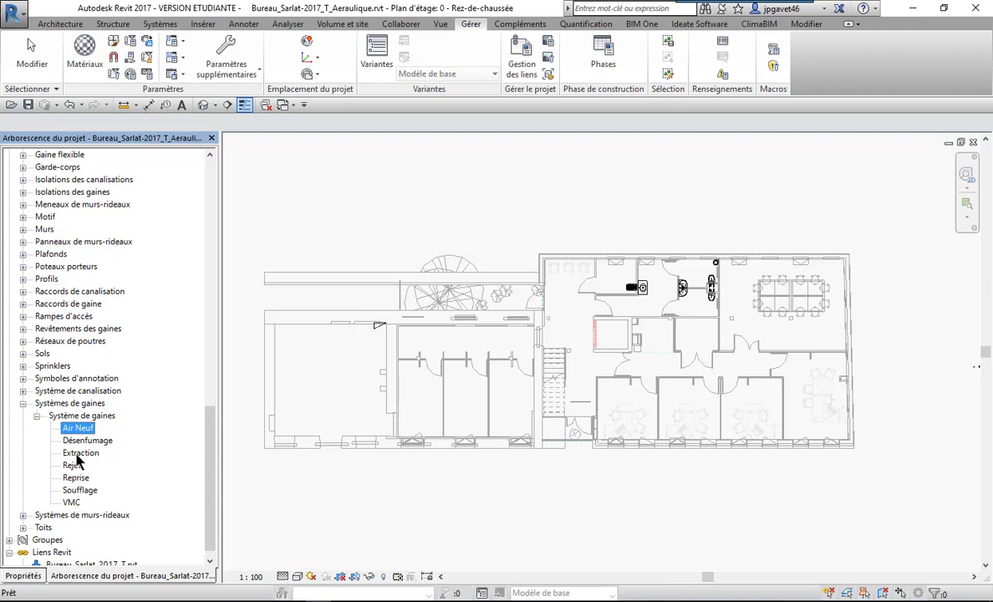
click(71, 502)
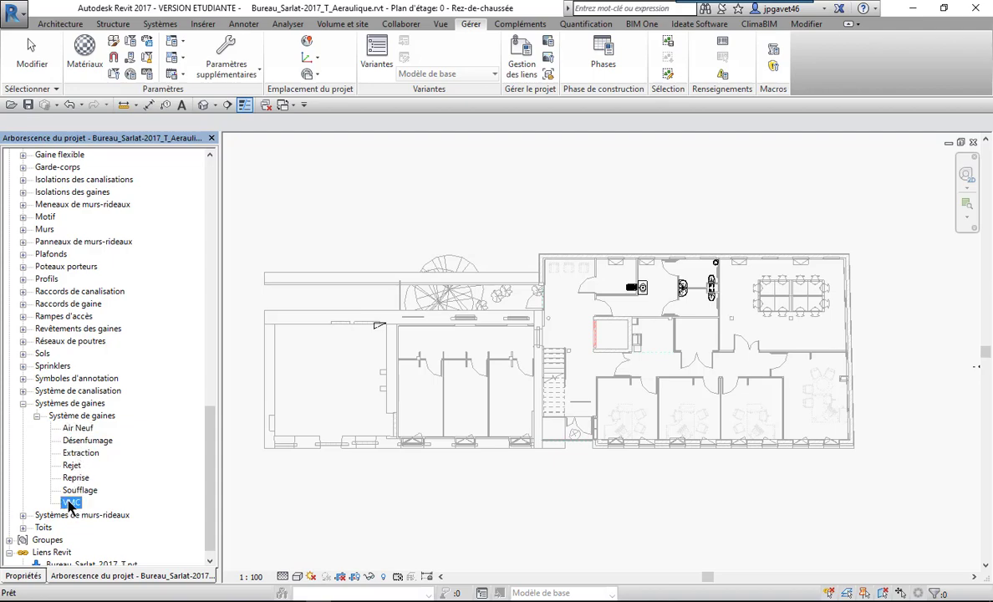
click(71, 503)
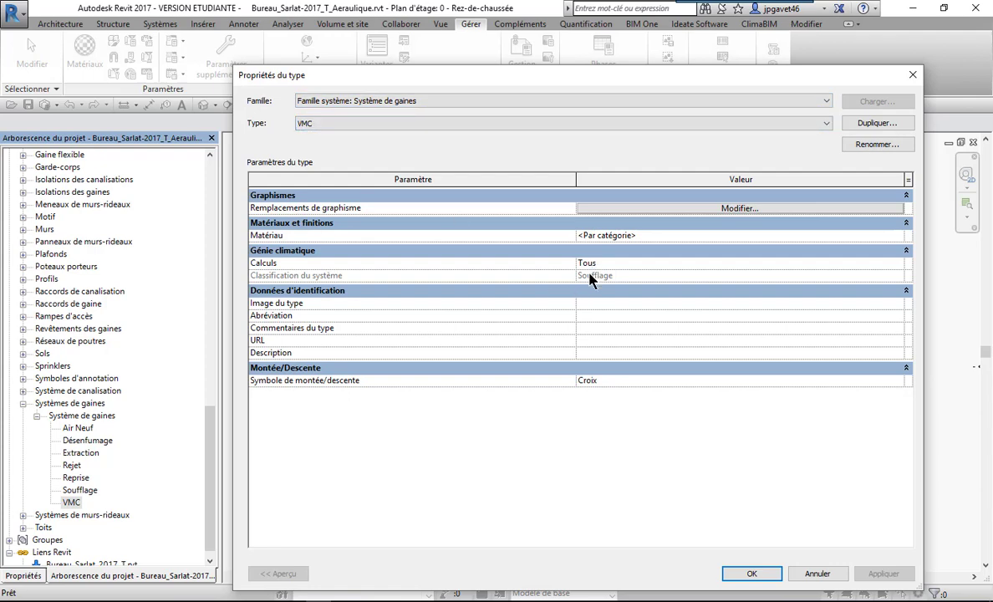
click(871, 126)
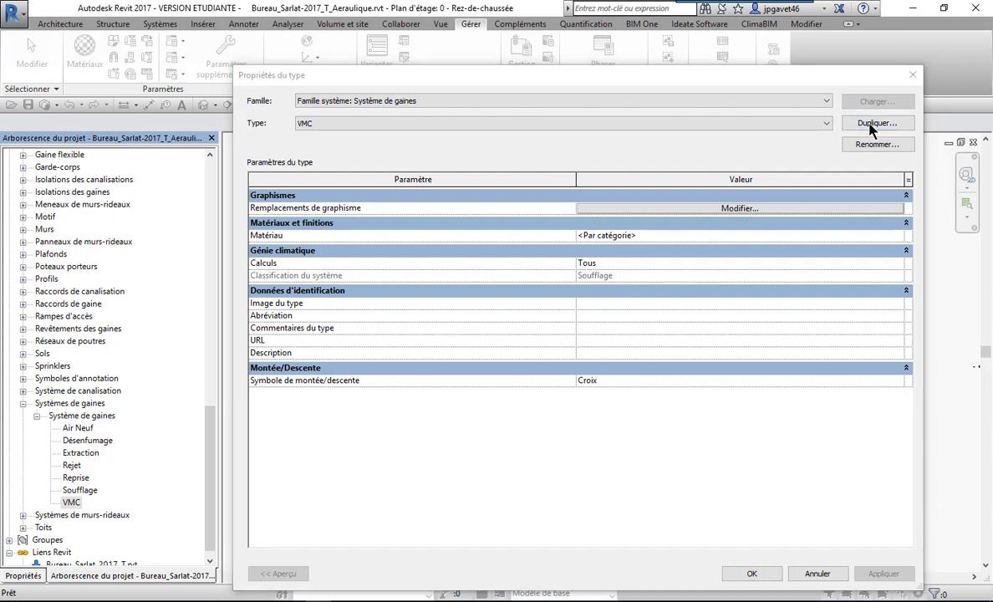
click(506, 314)
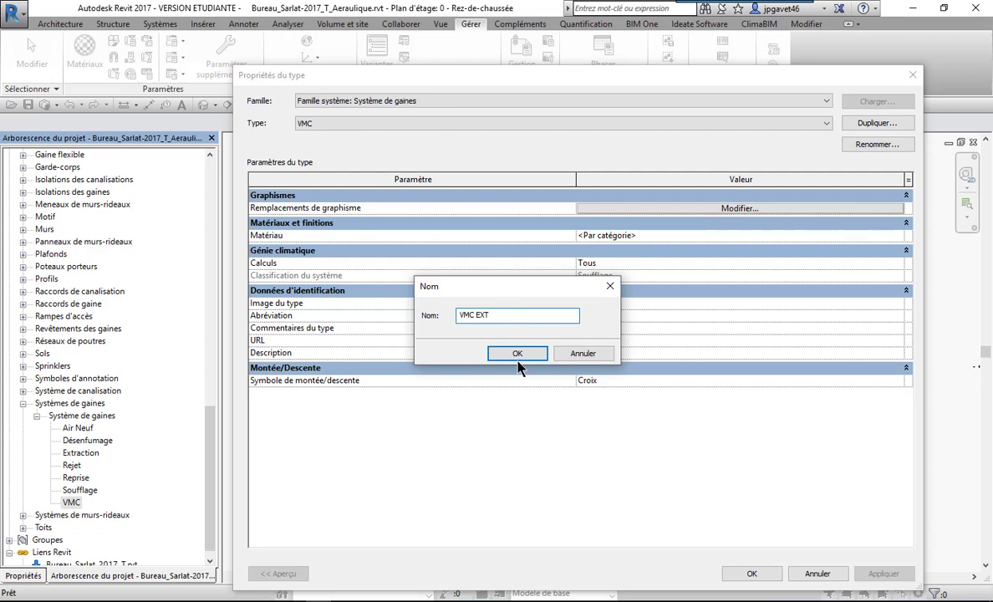
click(517, 353)
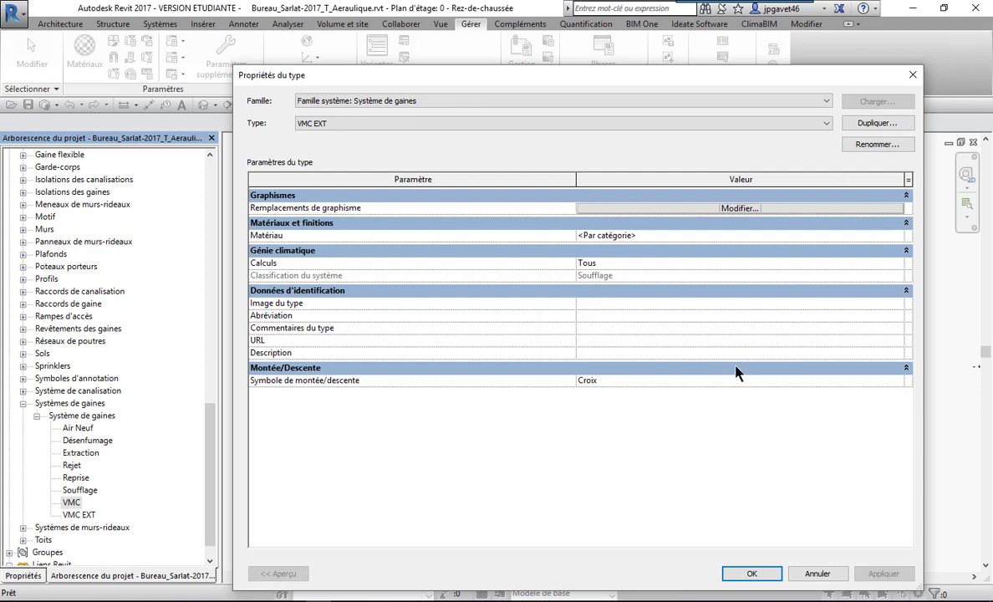
click(814, 573)
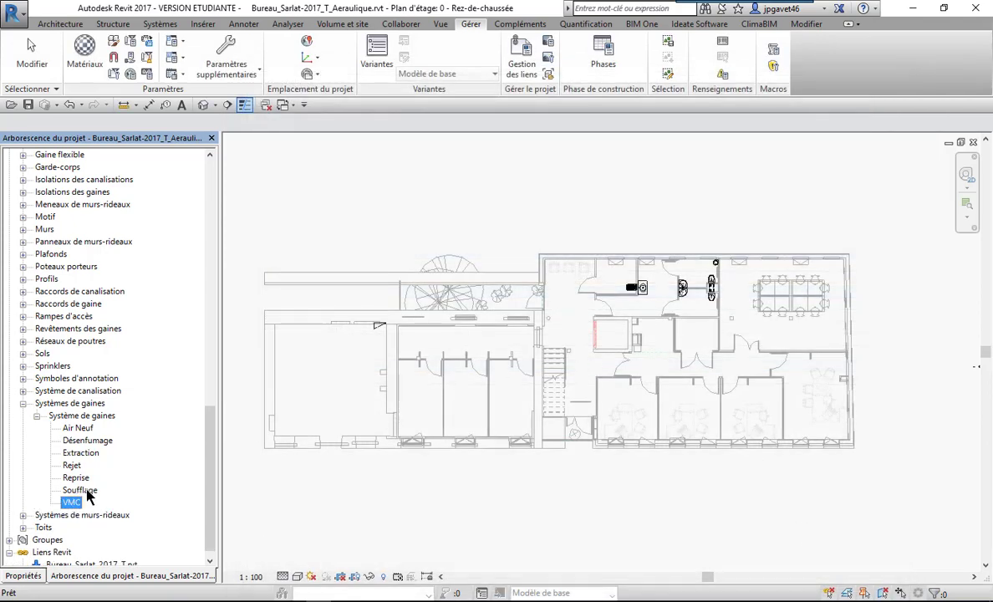
Duplicate the Extraction duct system type under the name VMC EXT.
click(81, 454)
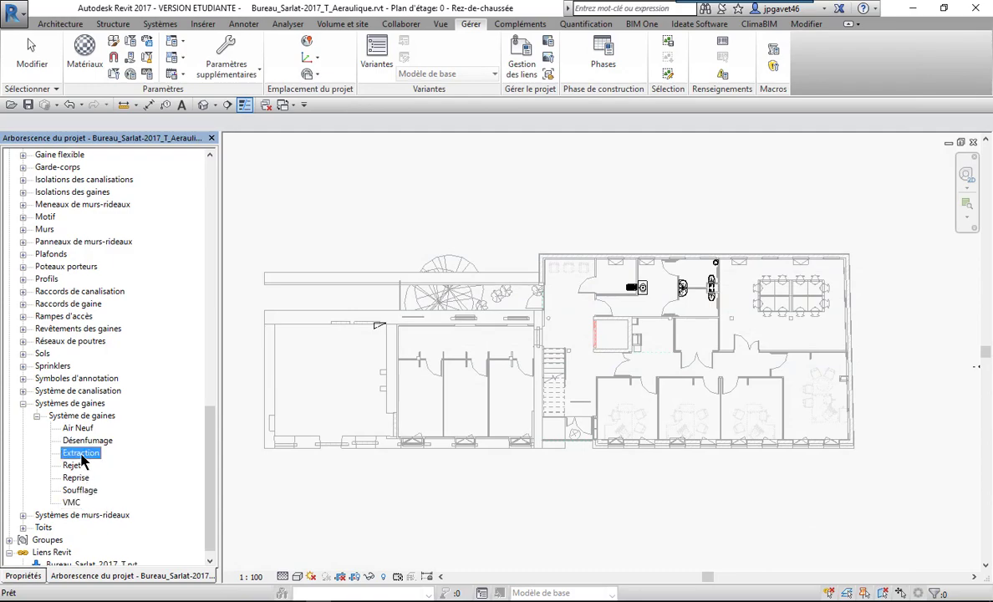
double_click(81, 454)
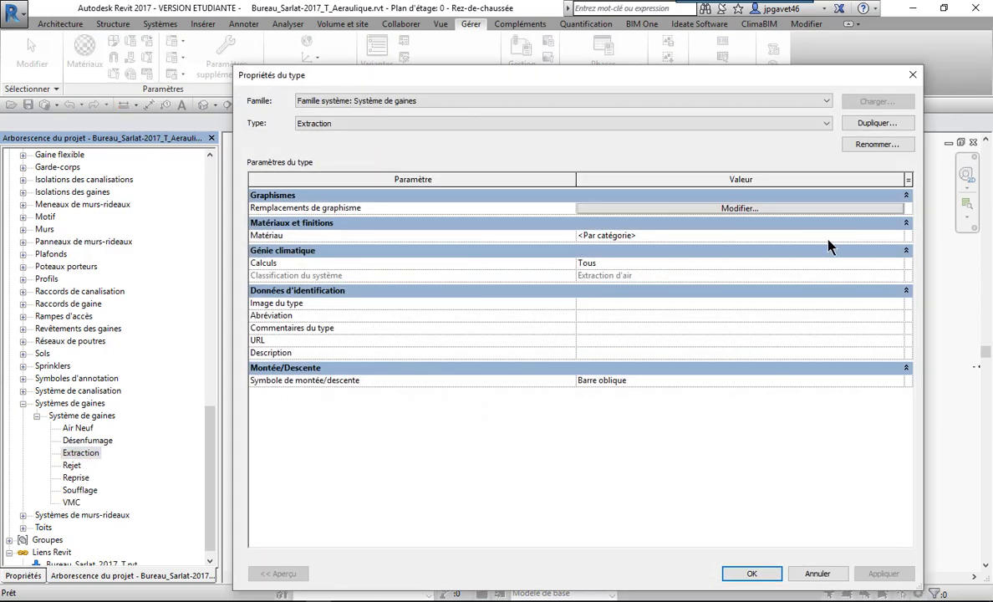
click(869, 126)
click(515, 315)
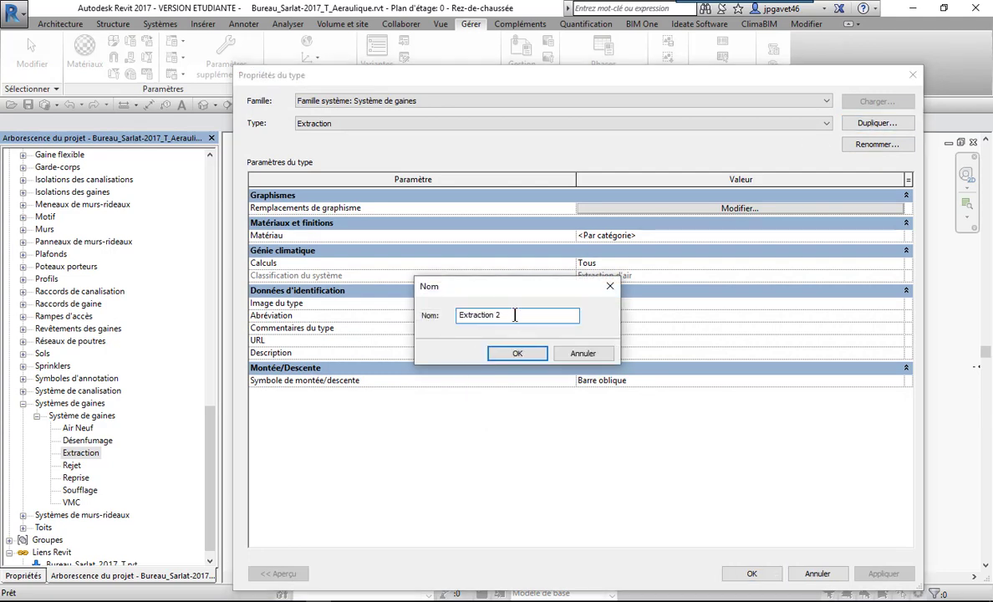
drag(515, 315, 372, 320)
text(VMC EXT)
click(517, 353)
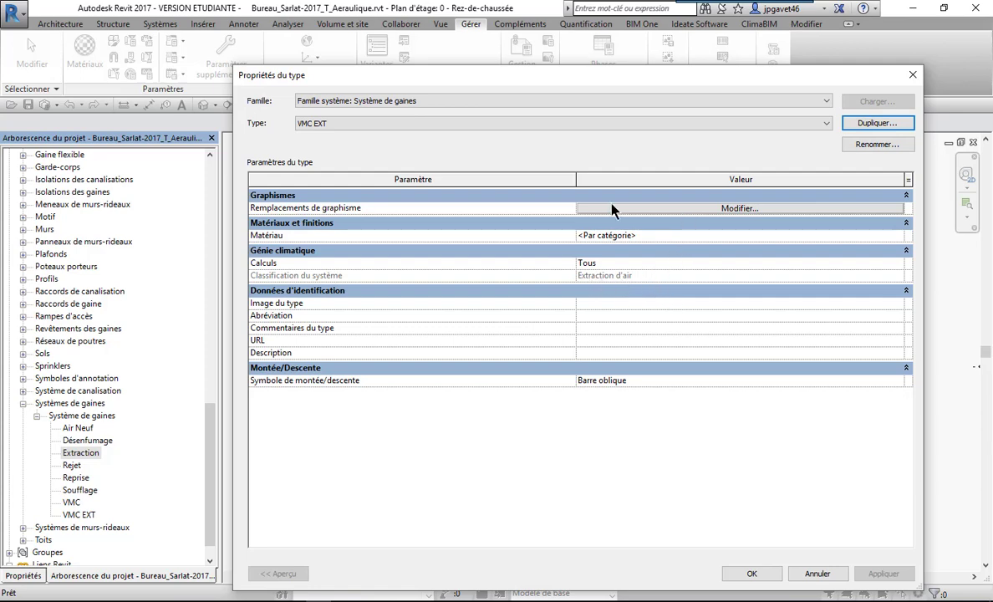
Override the VMC EXT duct system type's line colour with Rouge, leaving its line weight and pattern without replacement.
click(671, 209)
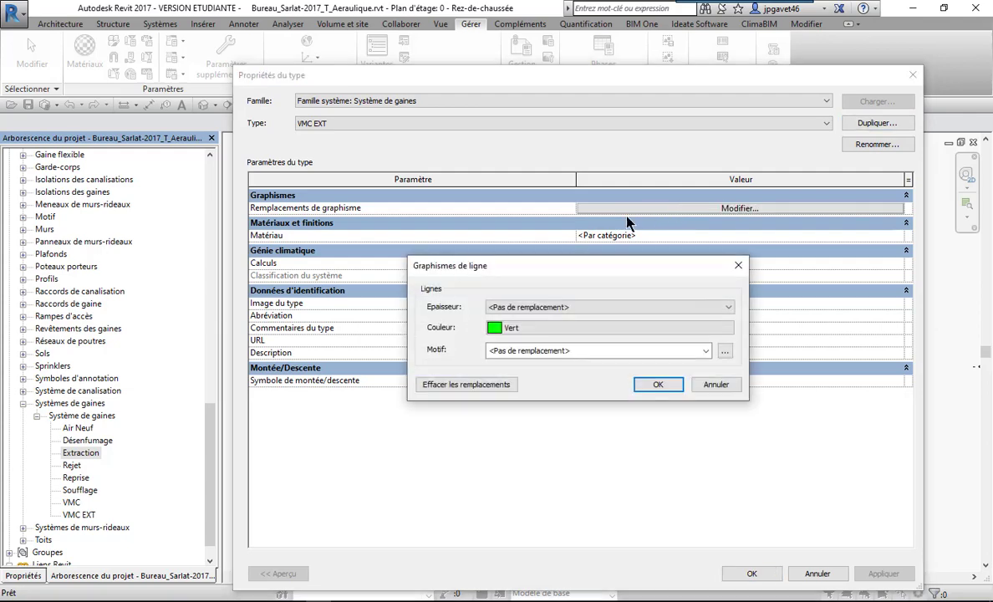
click(512, 328)
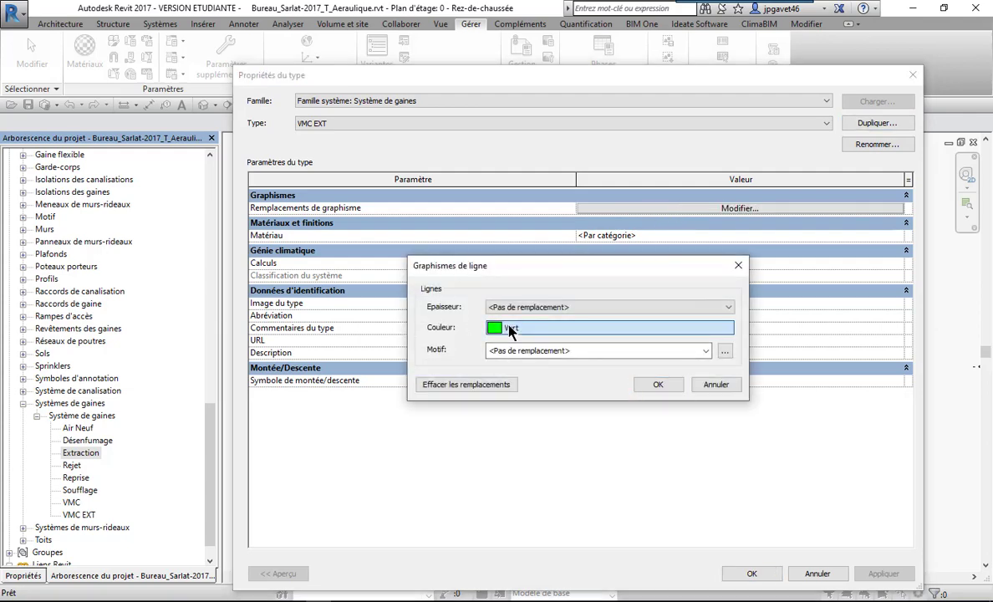
click(434, 248)
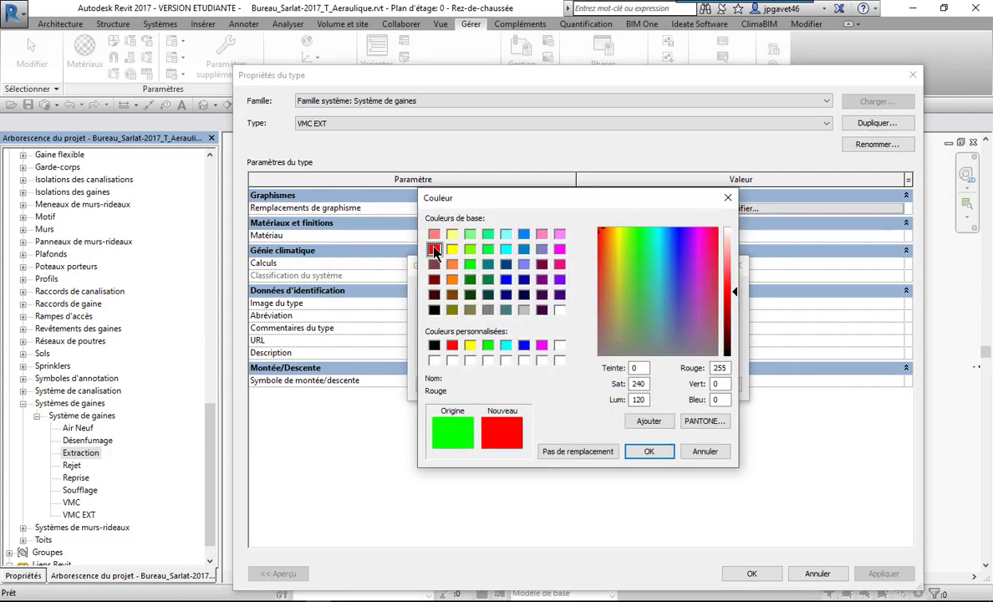
click(650, 452)
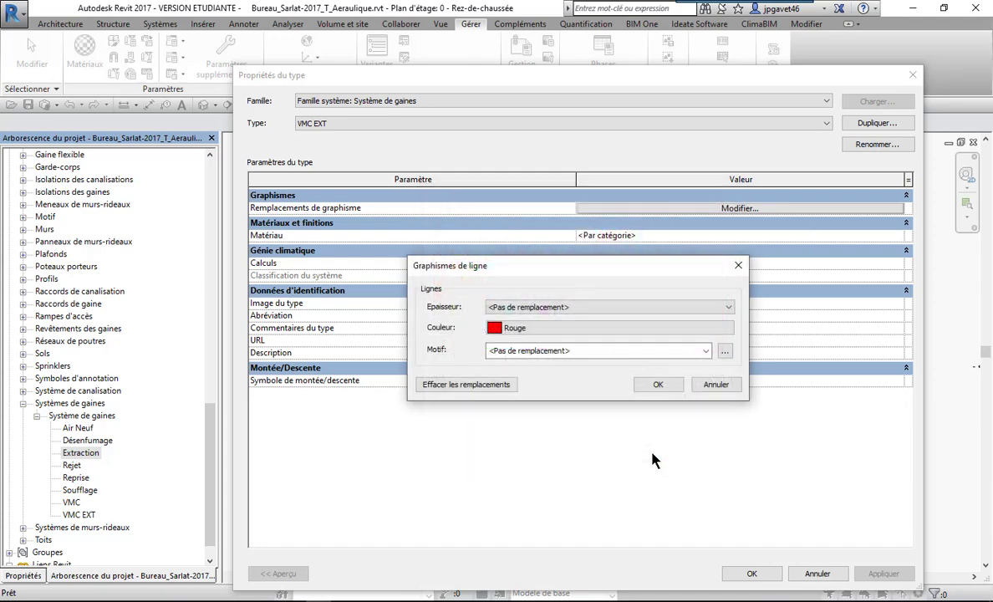
click(656, 384)
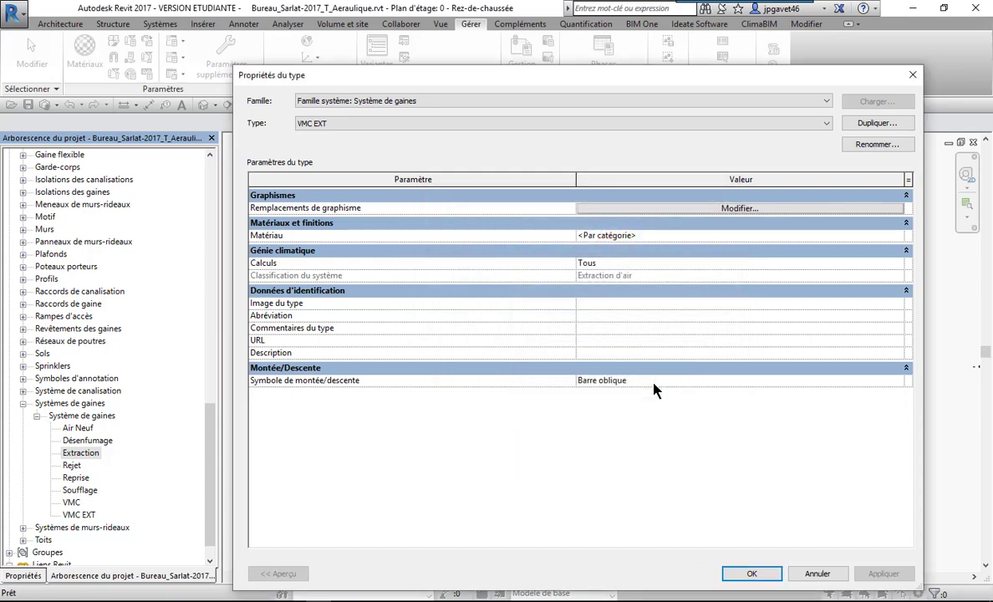
Examine the line graphics override of the Extraction duct system type to compare its colour with VMC EXT.
click(455, 125)
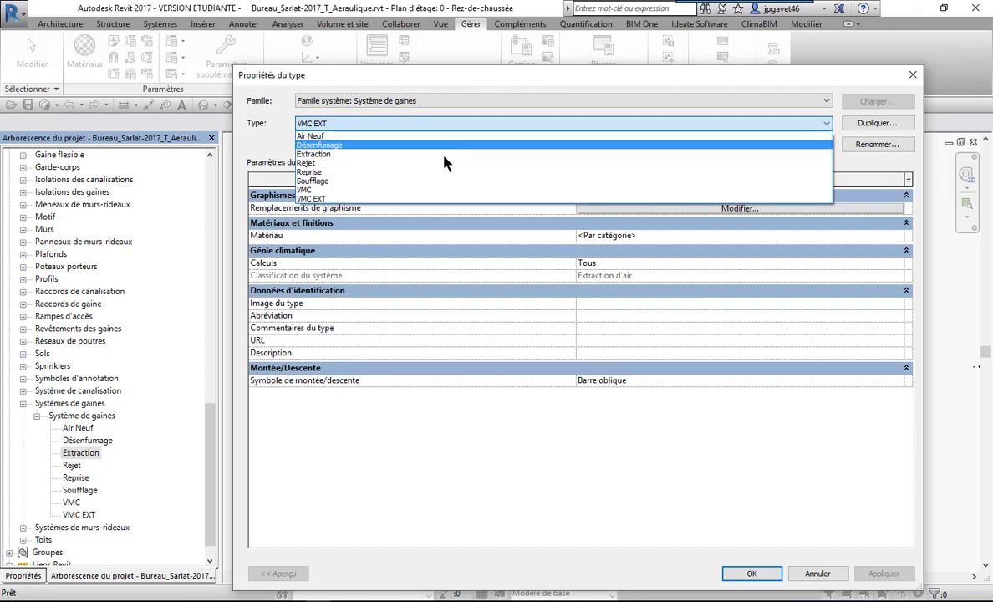
click(426, 154)
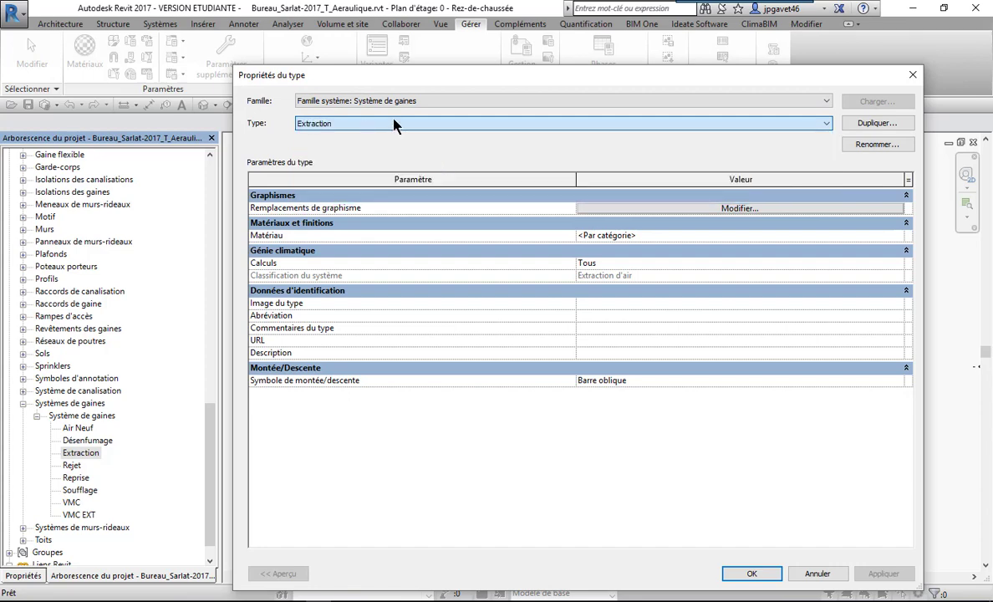
click(669, 208)
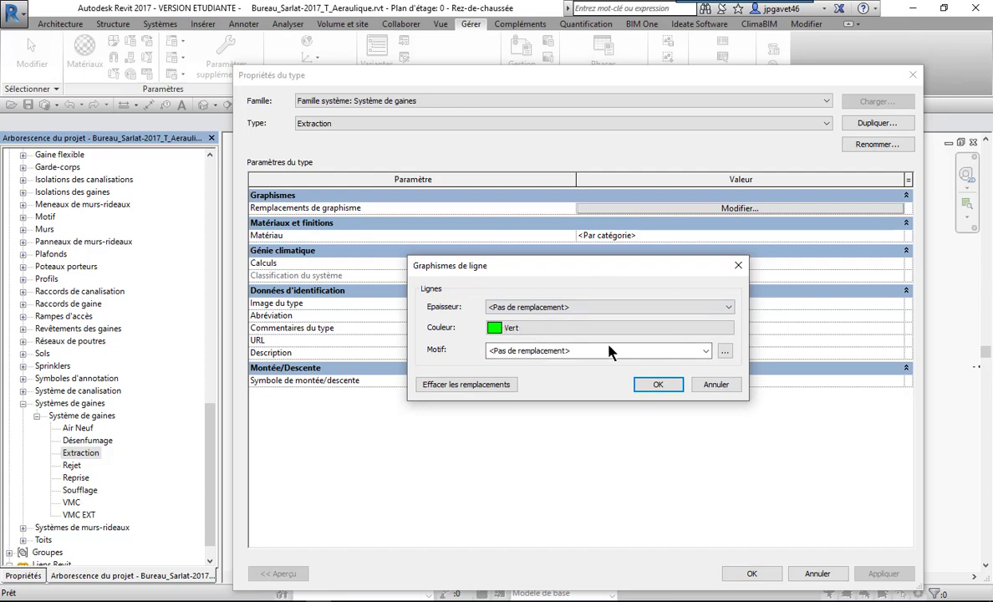
click(658, 384)
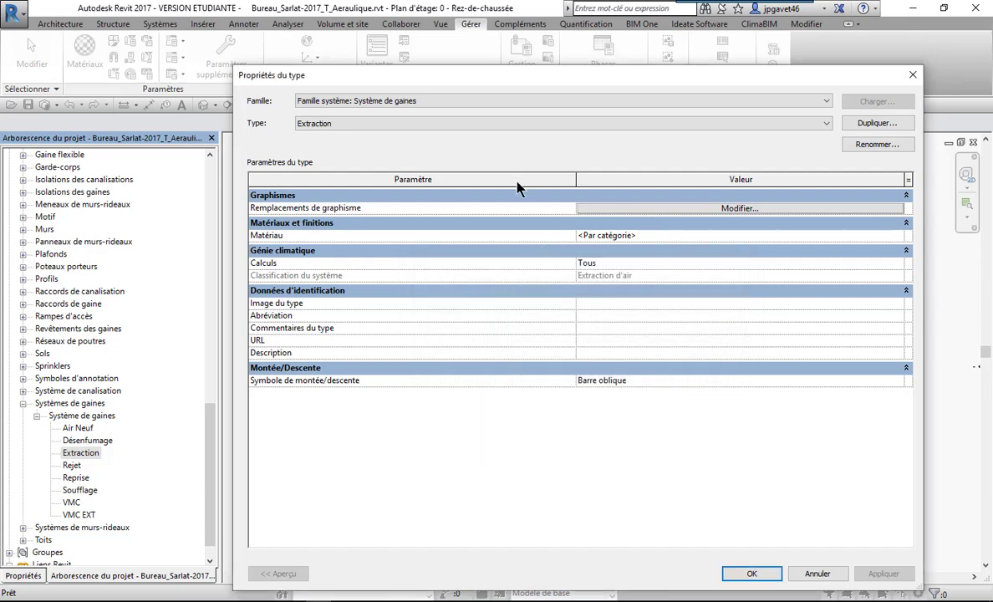
Go through the Air Neuf, Désenfumage, Rejet, Reprise, Soufflage, VMC and VMC EXT duct system types to examine each one's system classification.
click(428, 125)
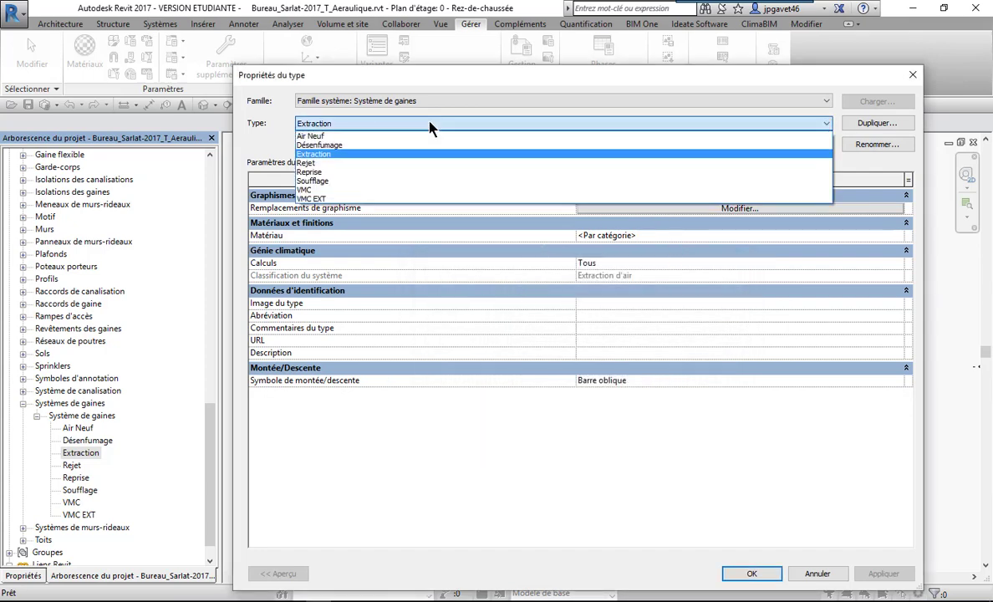
click(309, 136)
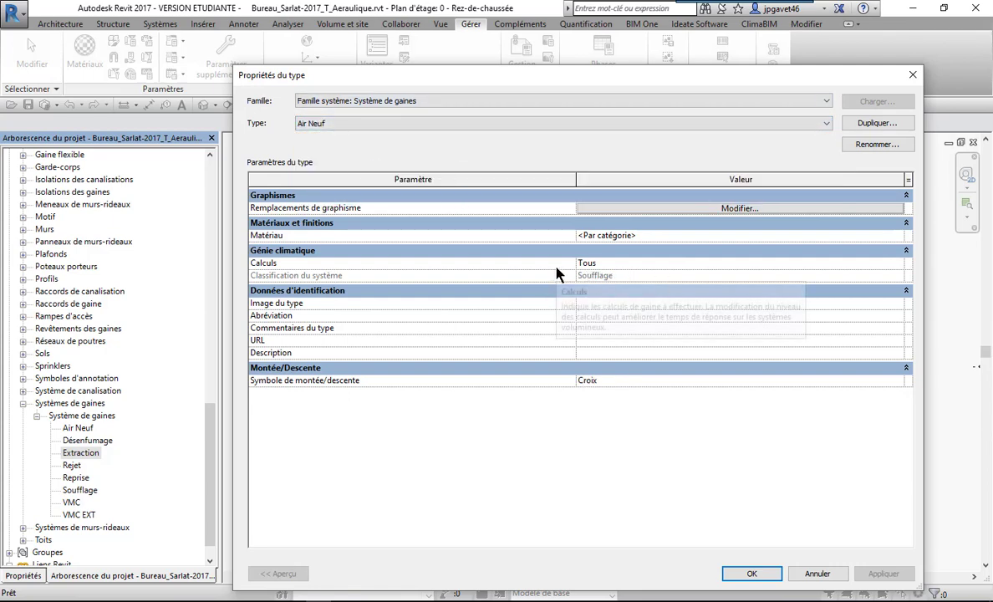
click(393, 124)
click(390, 145)
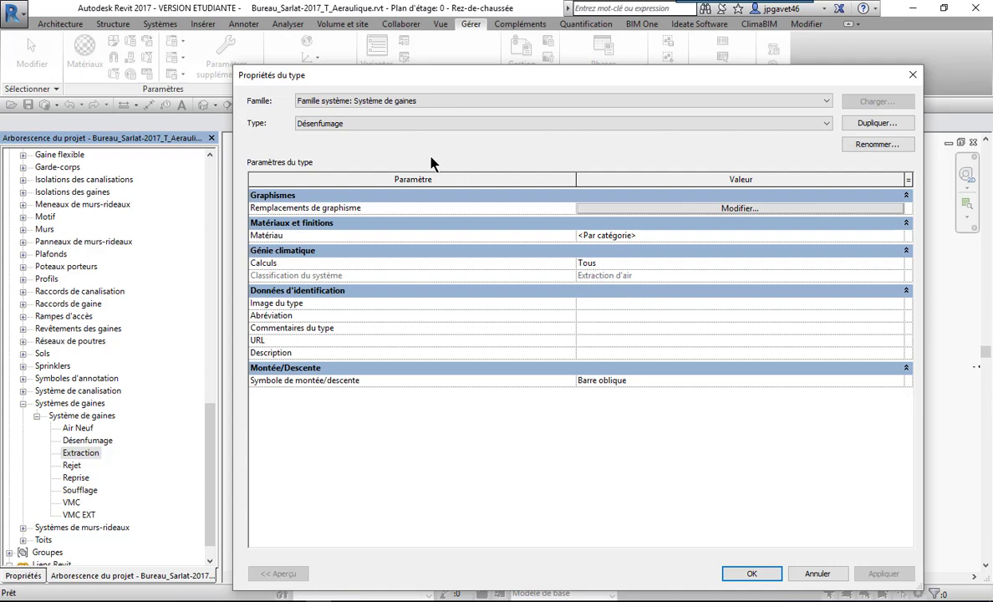
click(419, 125)
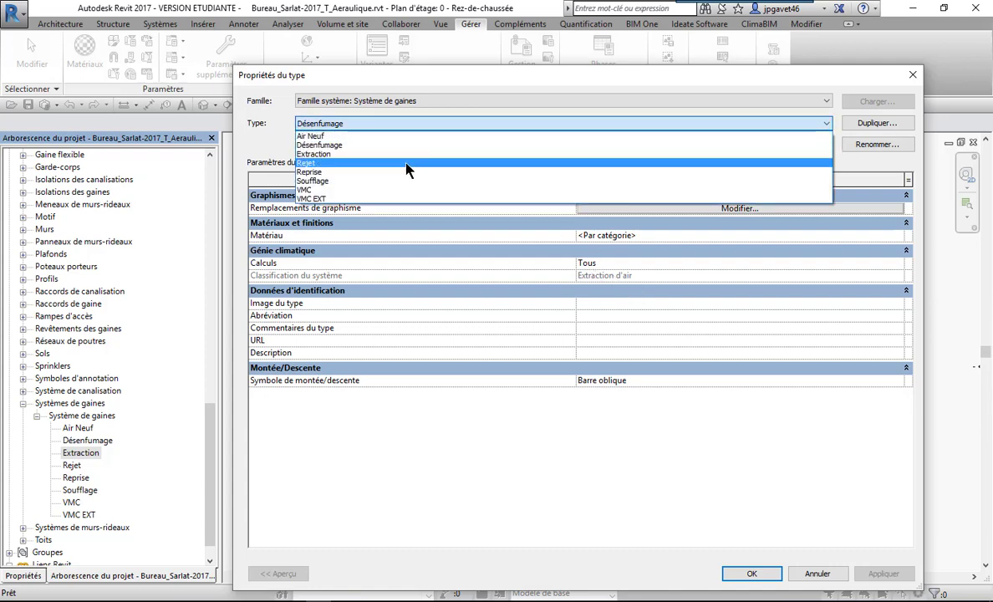
click(407, 163)
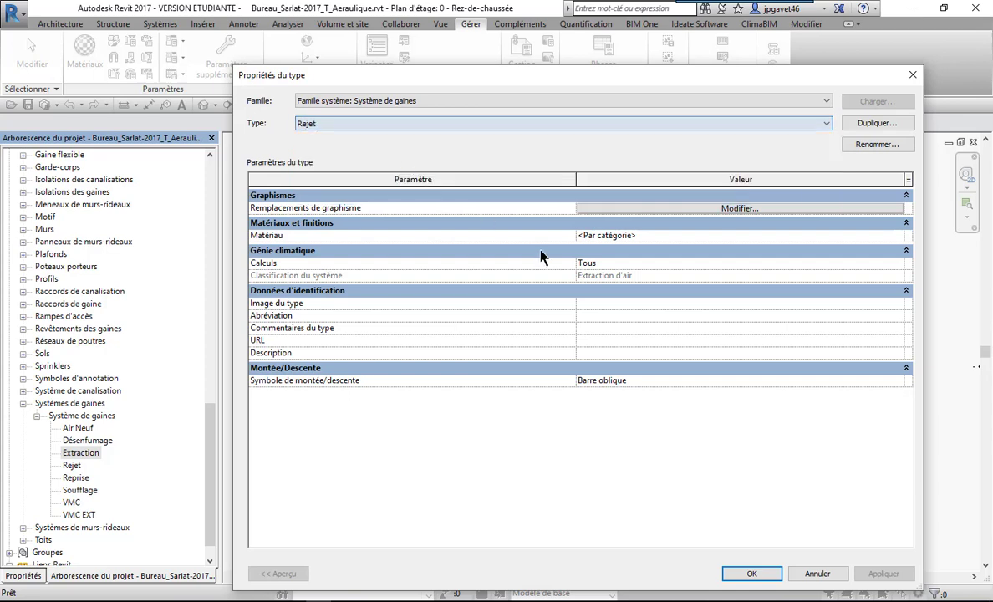
click(453, 124)
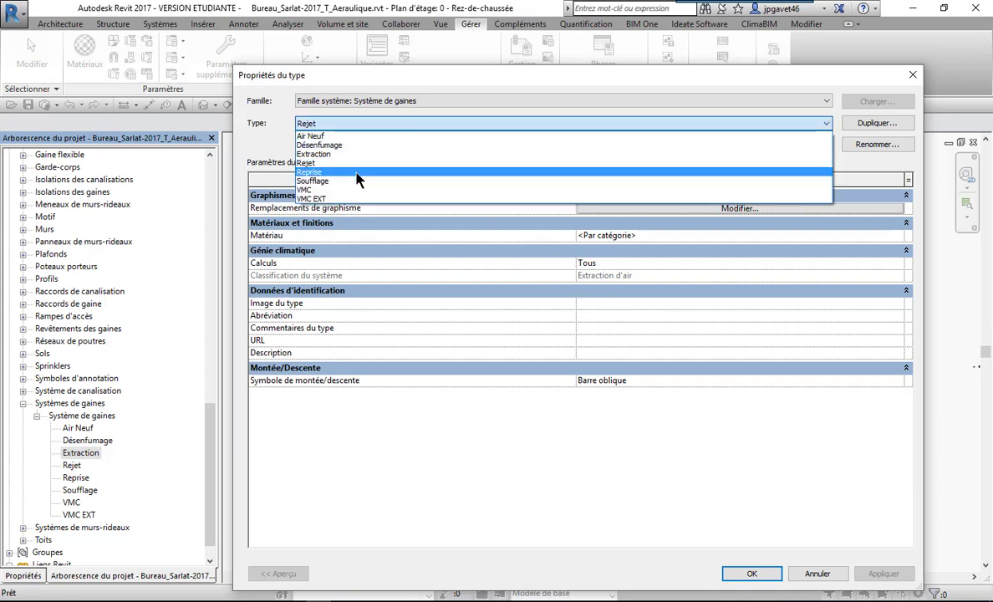
click(358, 172)
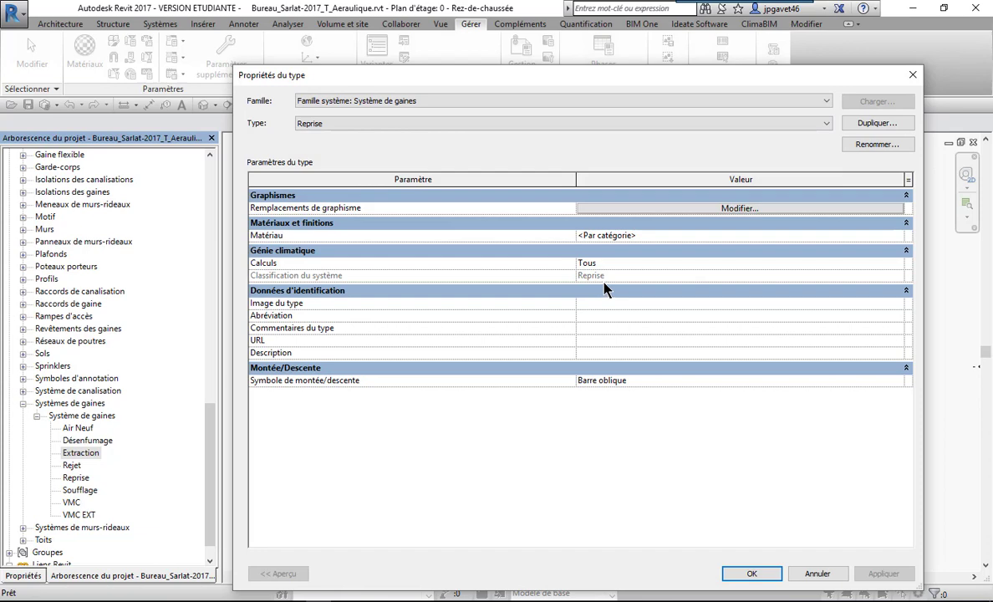
click(320, 123)
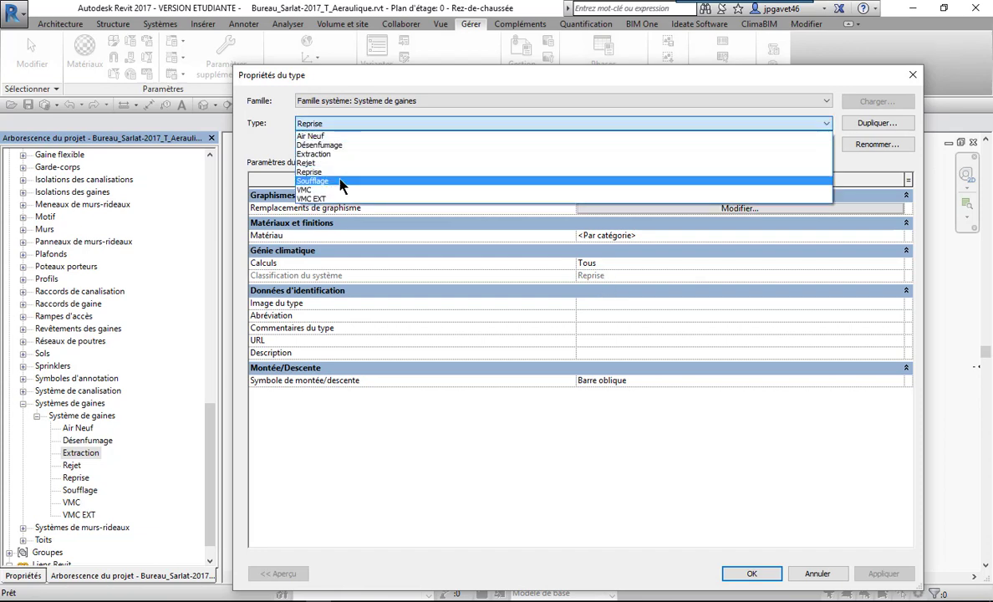
click(342, 180)
click(418, 125)
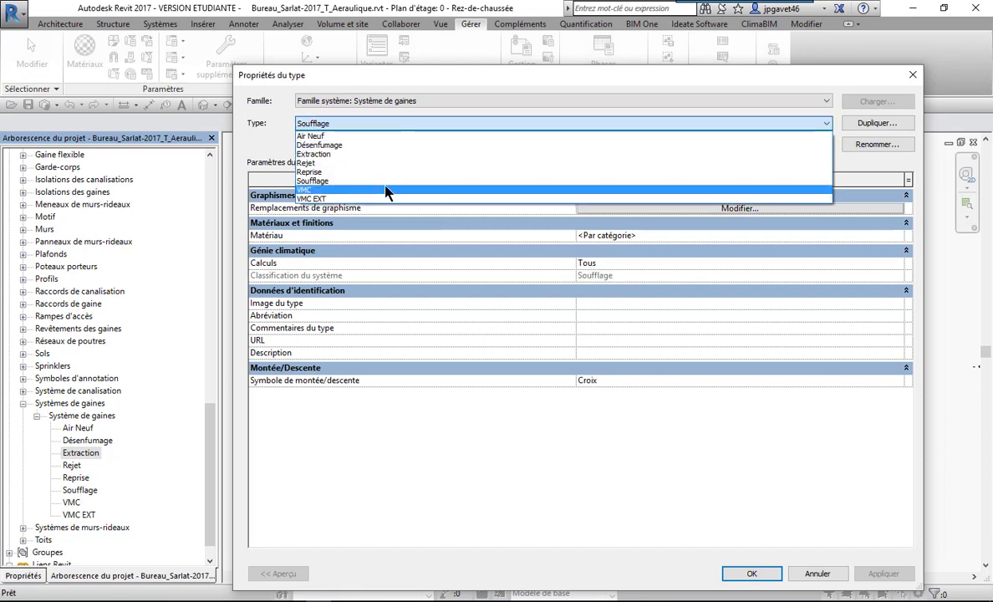
click(388, 190)
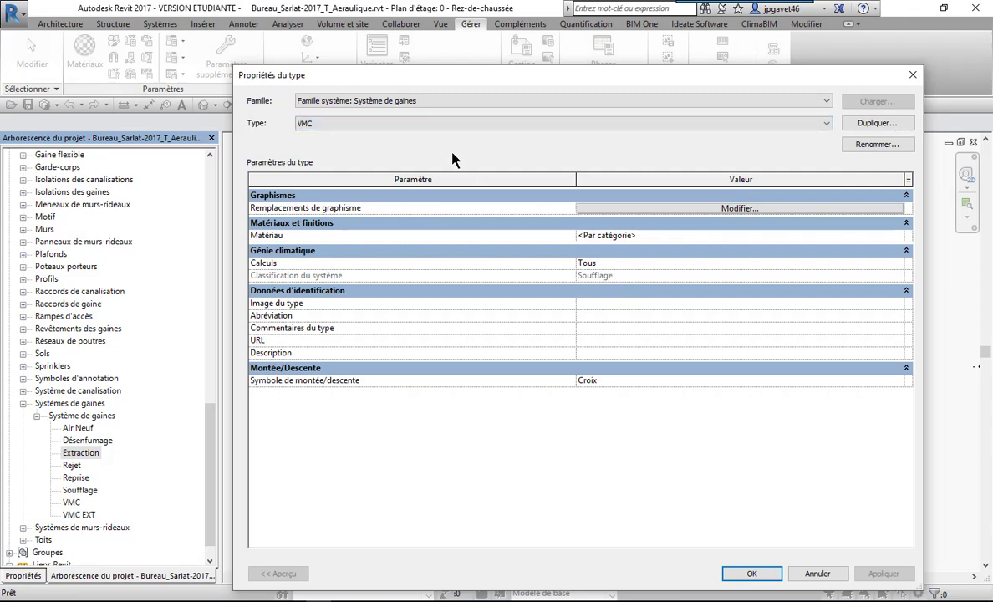
click(430, 125)
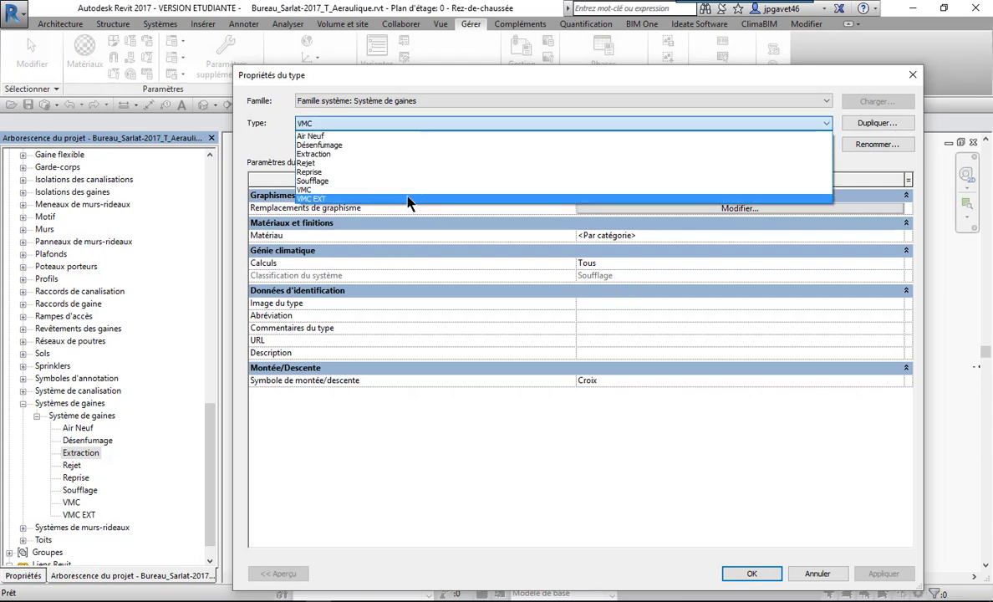
click(407, 198)
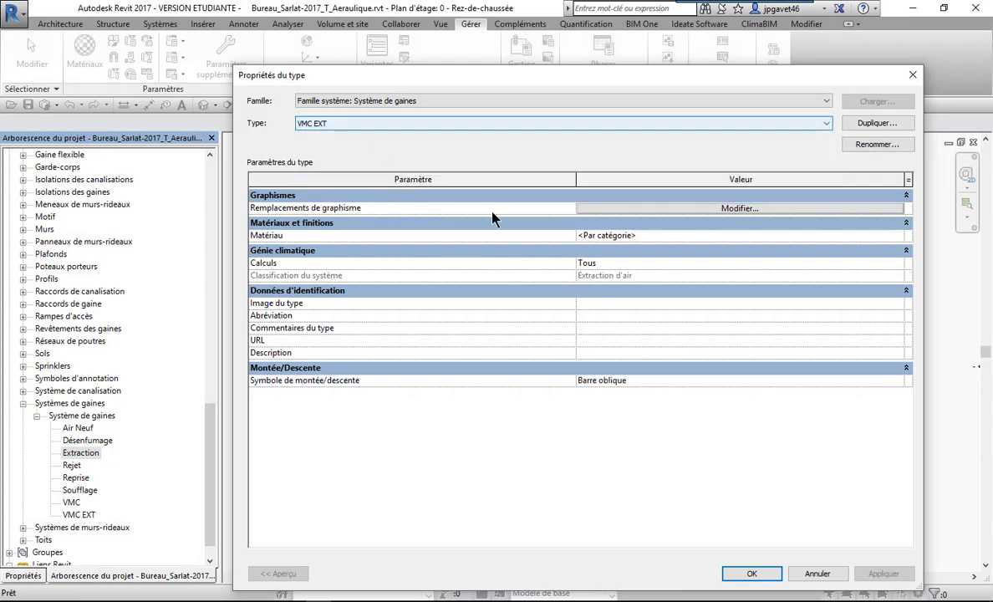
Rename the VMC duct system type as VMC SOUF.
click(446, 125)
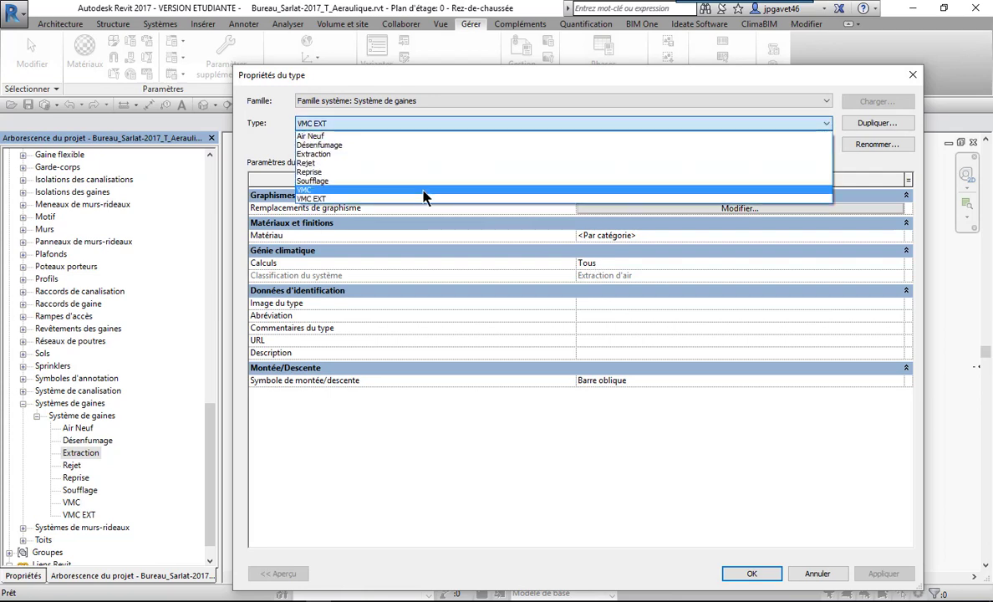
click(423, 190)
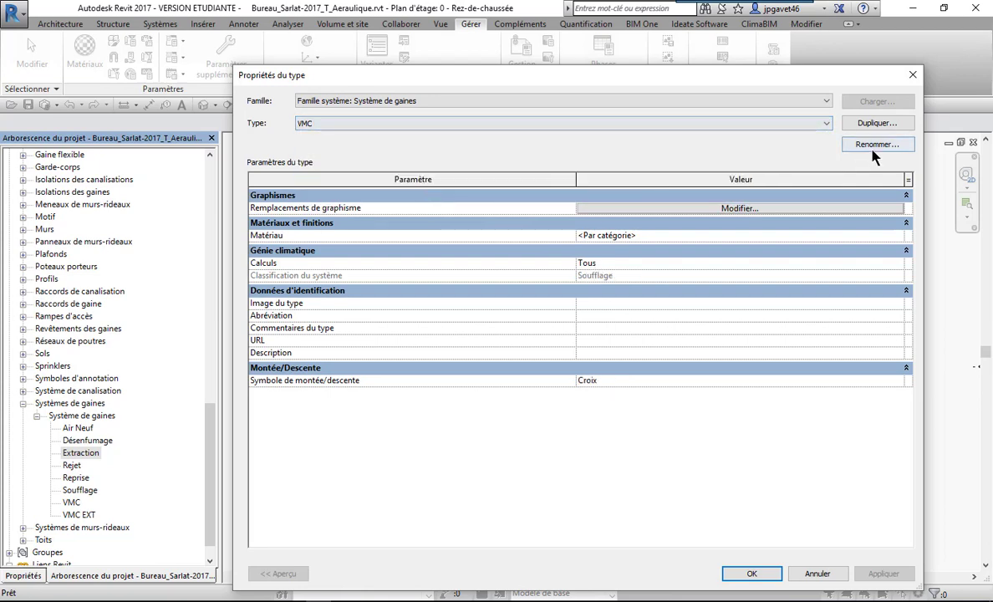
click(841, 144)
click(570, 335)
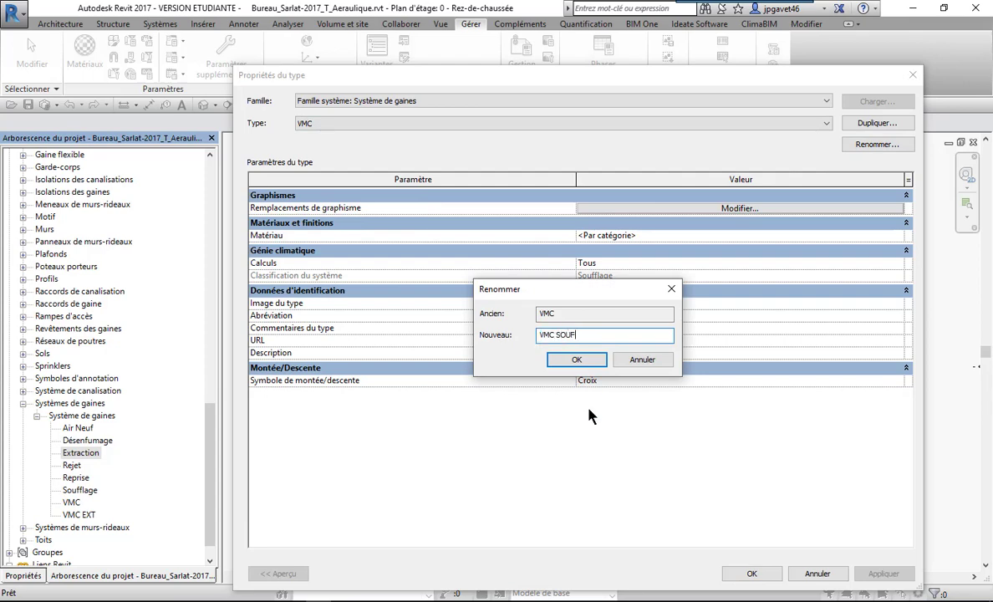
click(569, 359)
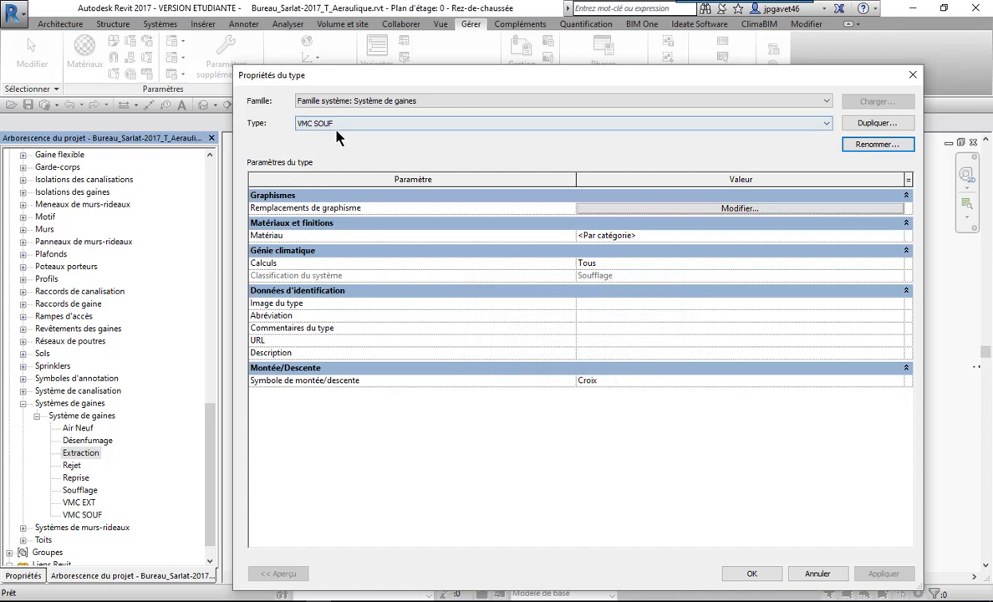
Confirm the type properties with VMC EXT as the current type and collapse the Systèmes de gaines branch of the project browser.
click(337, 125)
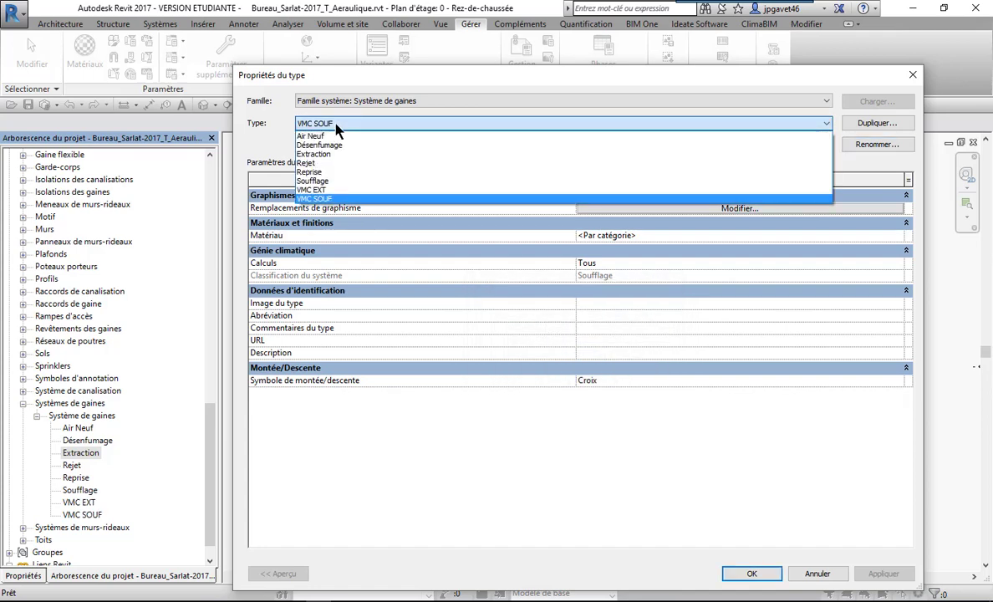
click(325, 190)
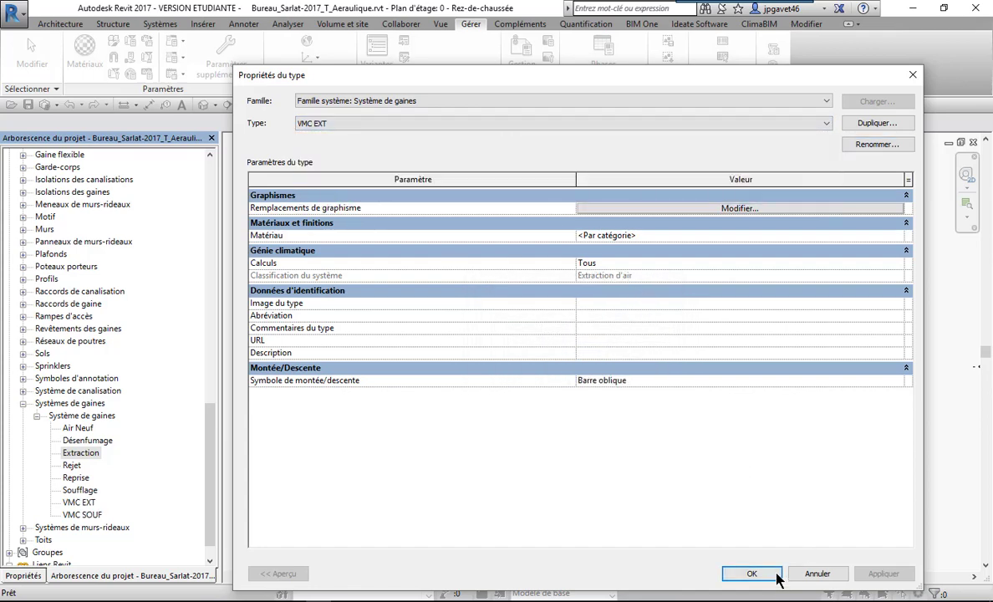
click(776, 577)
click(22, 402)
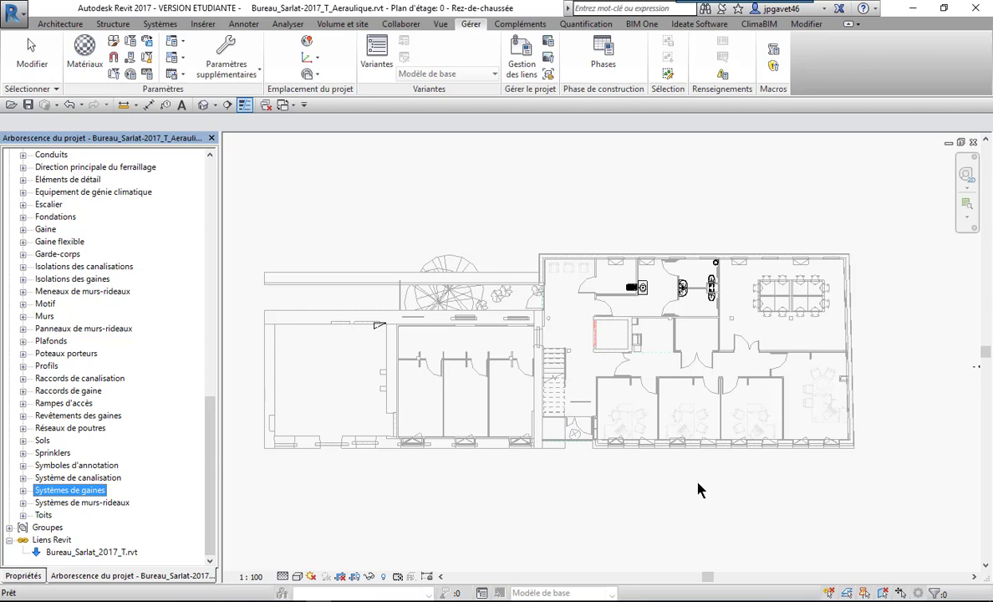
scroll(695, 476, down, 1)
click(483, 476)
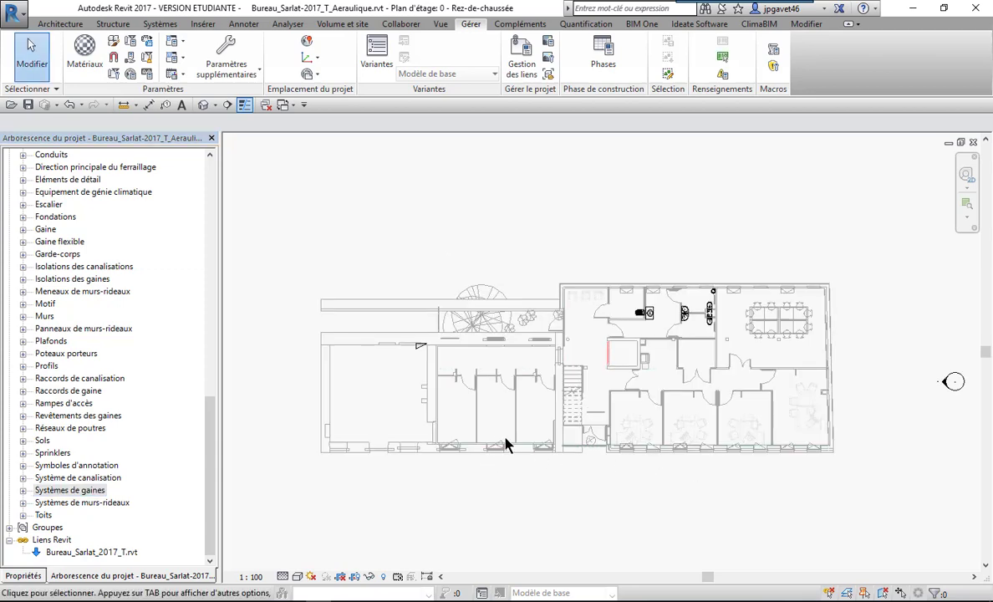